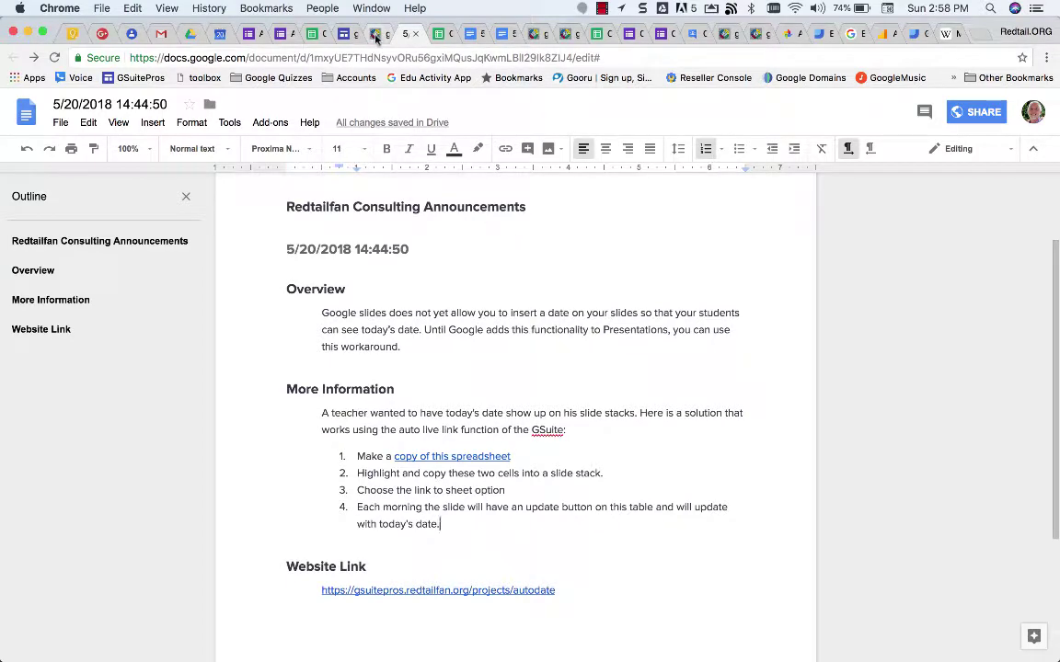
Step: Make a personal 'Copy of Today' of the spreadsheet linked in the announcement
left_click(375, 35)
scroll(547, 327, "down", 2)
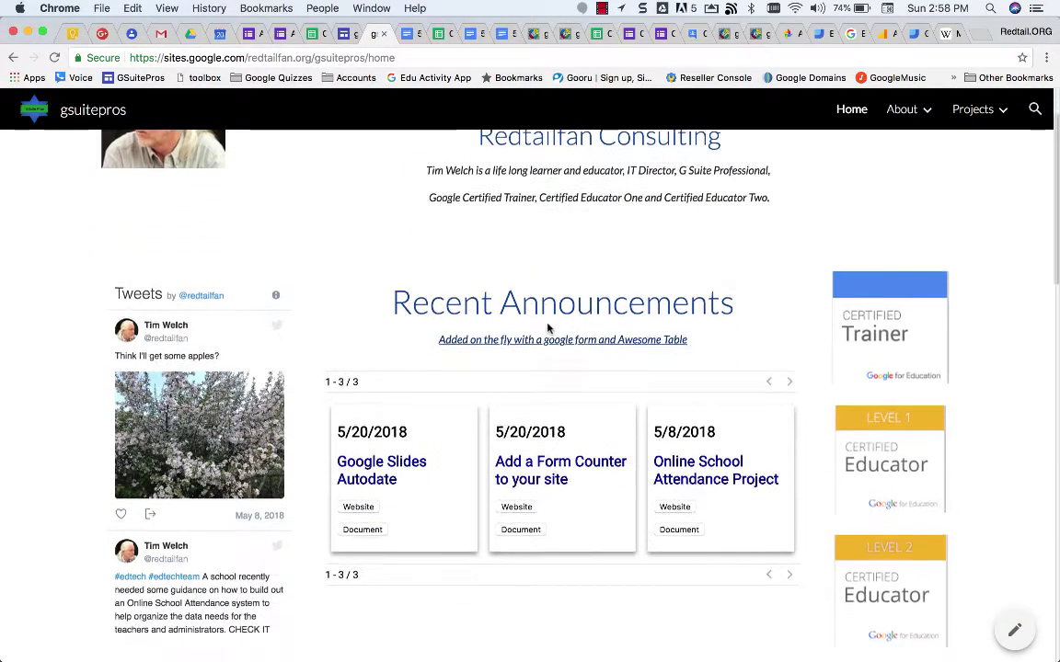
scroll(547, 328, "down", 1)
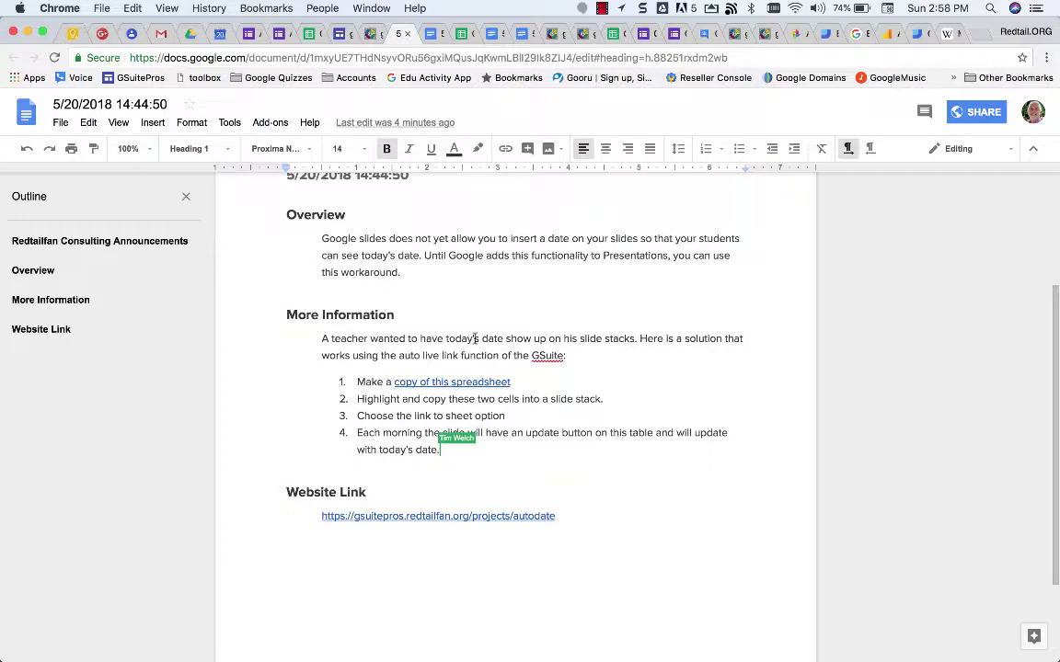
left_click(462, 385)
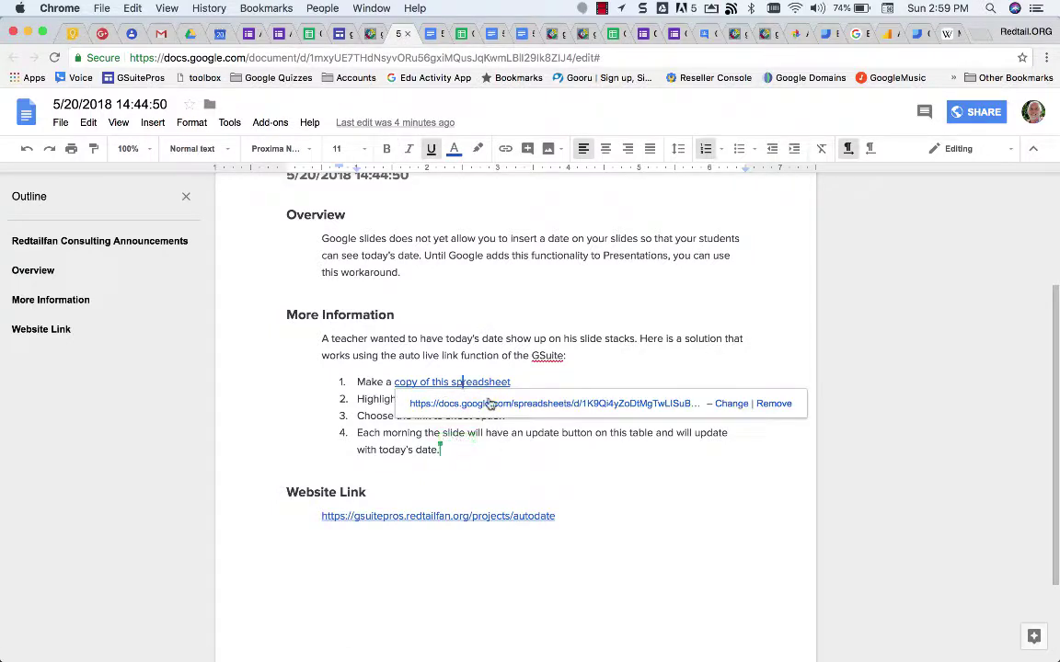
left_click(495, 409)
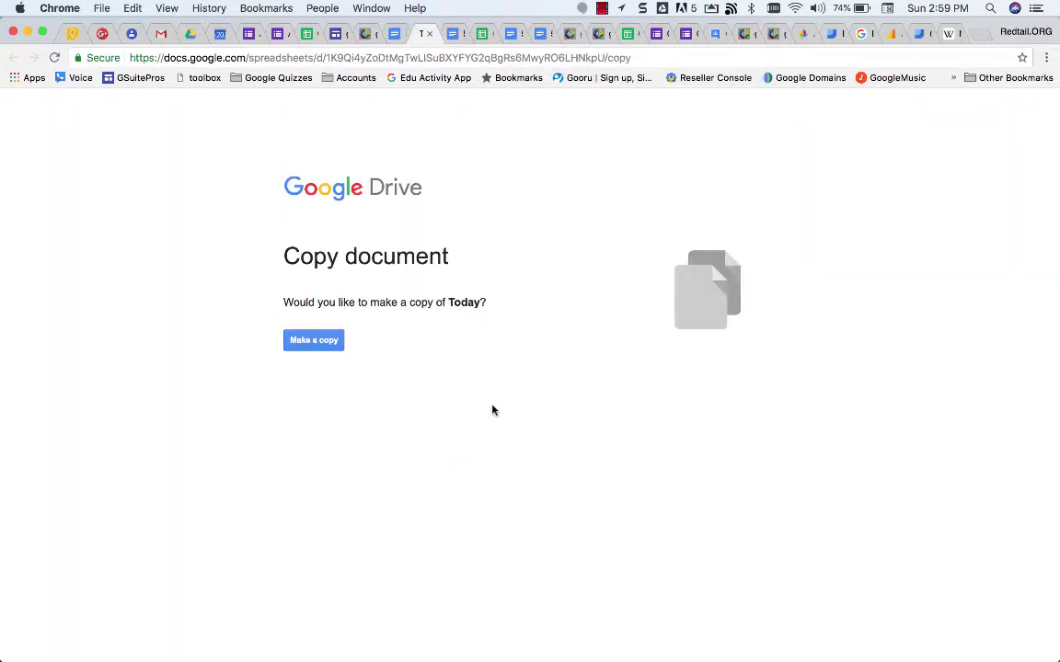
left_click(315, 342)
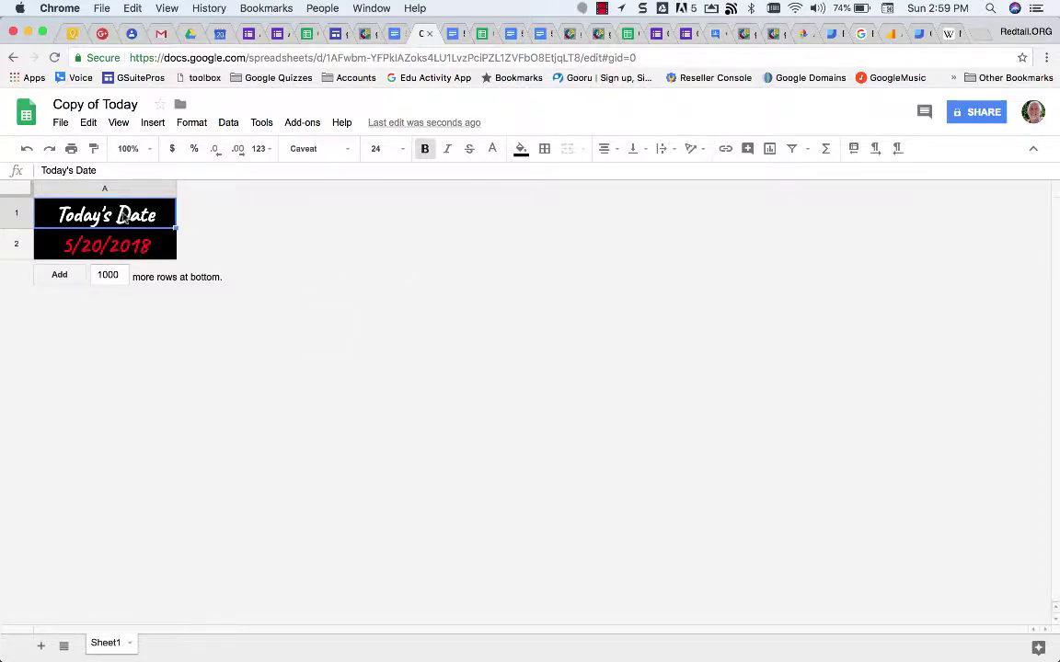
Step: Confirm A2 holds =TODAY(), then create a new blank presentation from Sheets
left_click(107, 249)
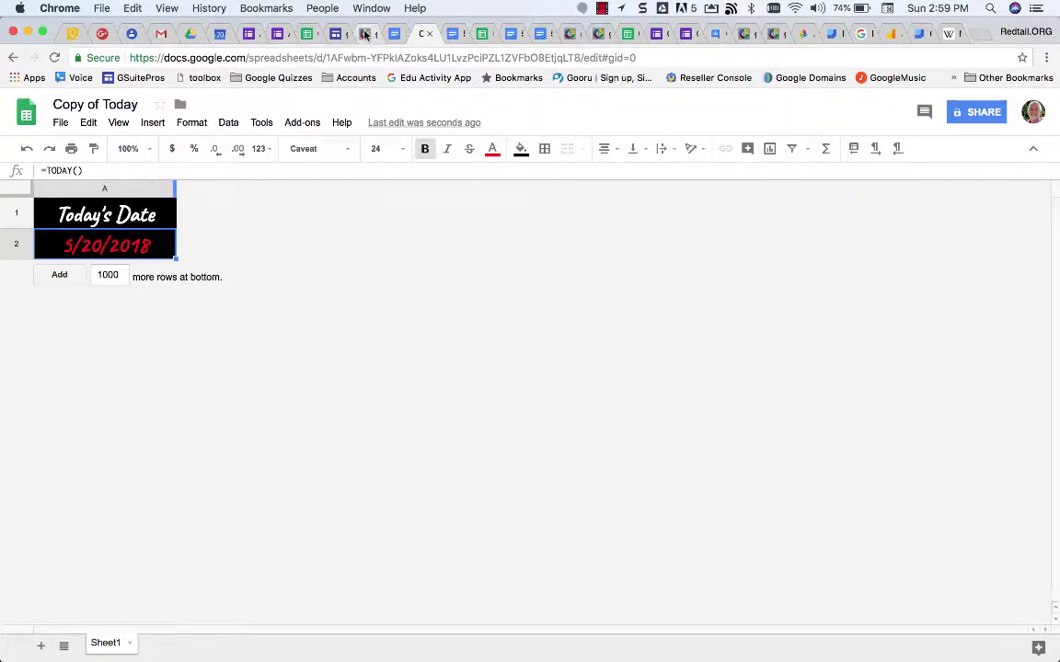
left_click(60, 123)
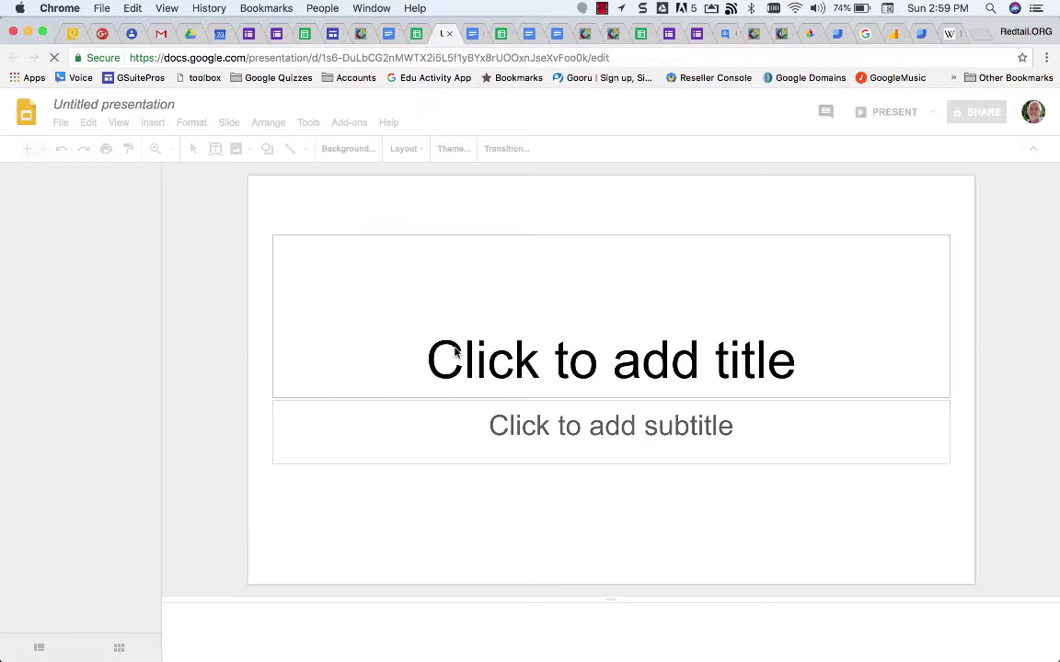
Step: Rename the untitled presentation to 'Autodate'
left_click(86, 105)
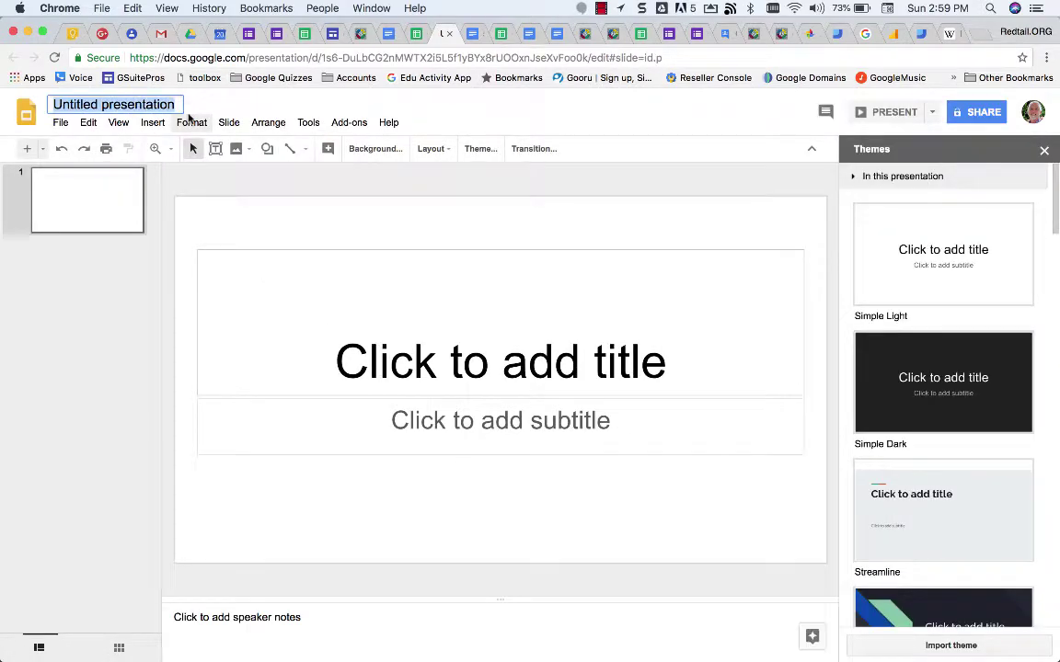
type("Auto")
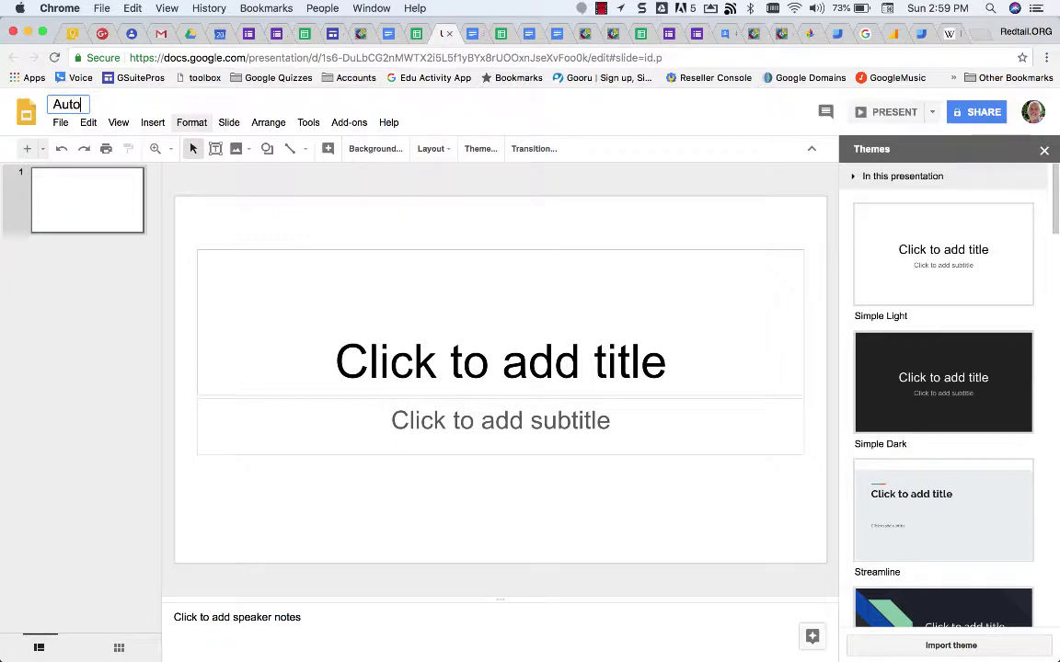
type("Updat")
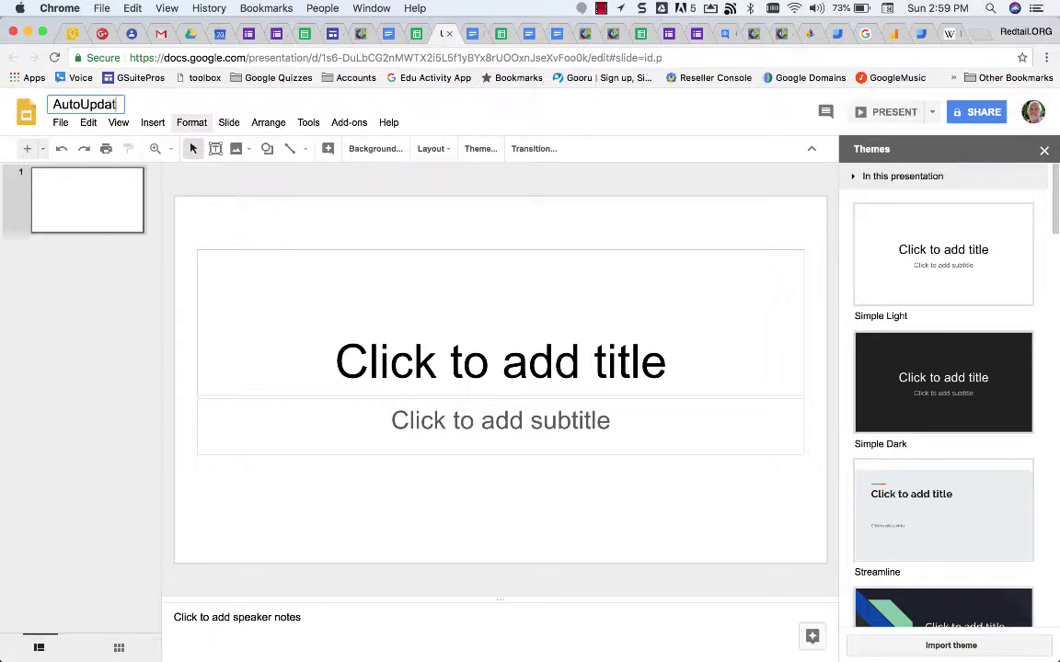
type("e")
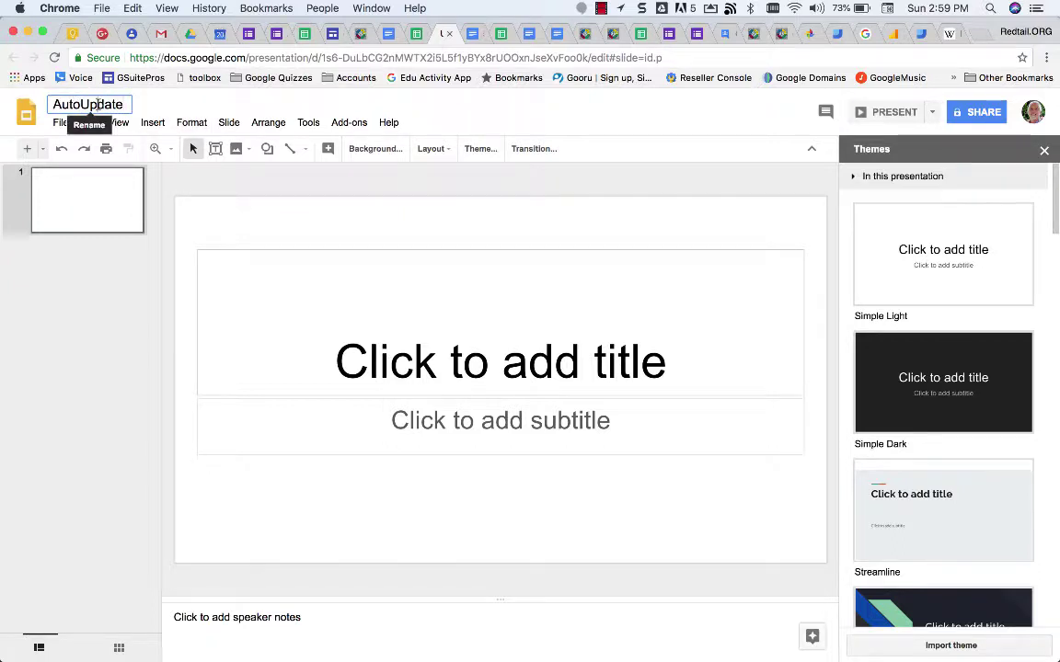
left_click(97, 104)
key("BackSpace")
key("BackSpace")
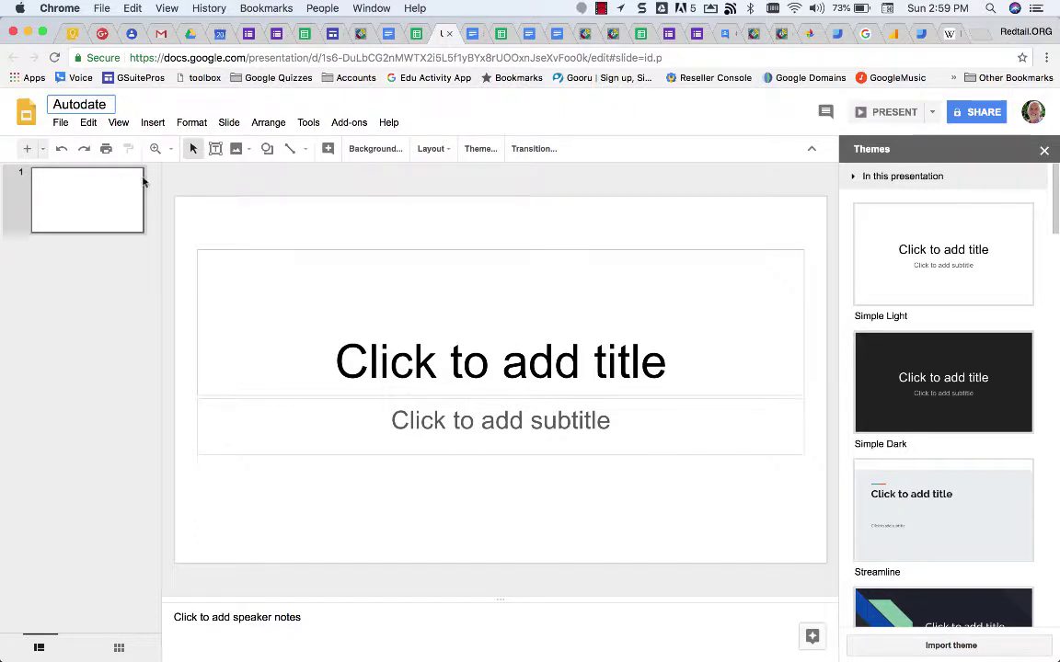
Step: Delete the title and subtitle placeholders, leaving a blank slide
left_click(355, 252)
key("Delete")
left_click(392, 402)
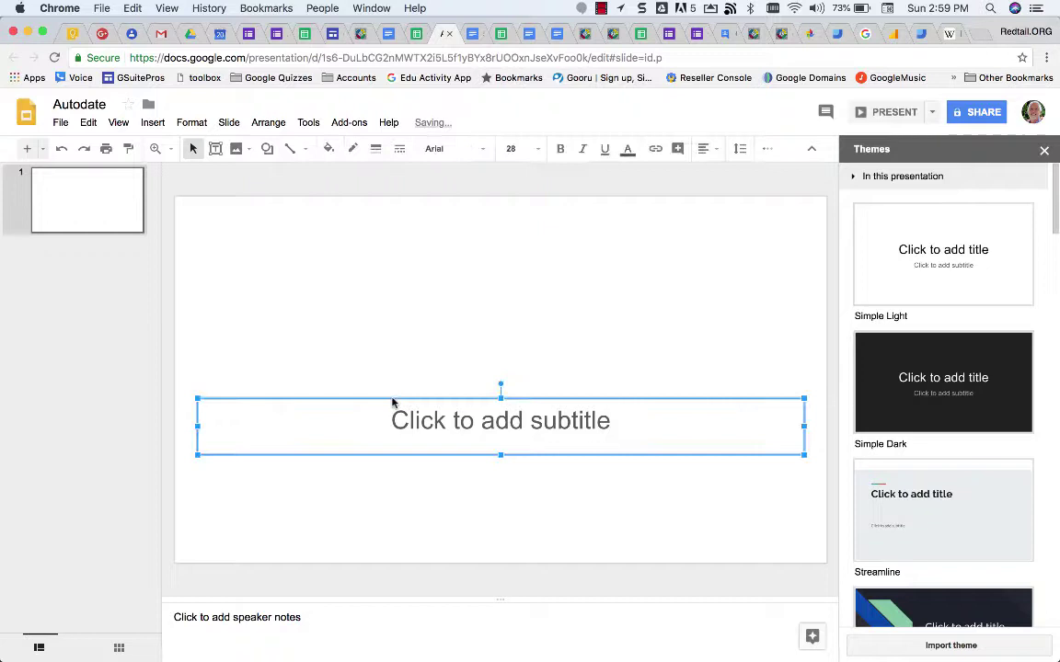
key("Delete")
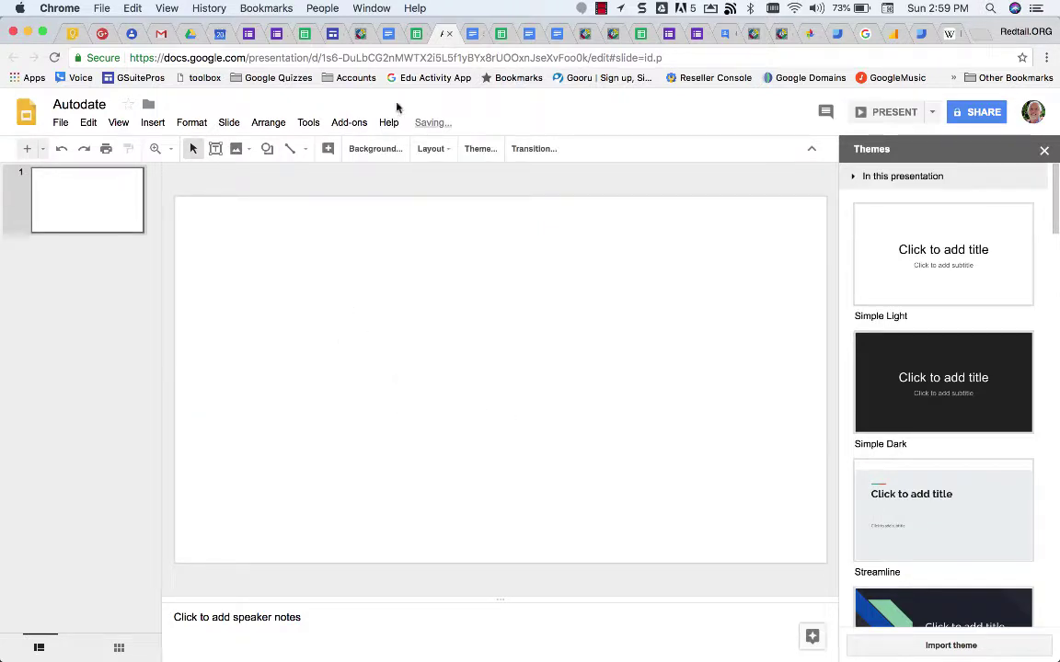
Step: Copy cells A1:A2 from Copy of Today and paste them onto the slide linked to the spreadsheet
left_click(417, 34)
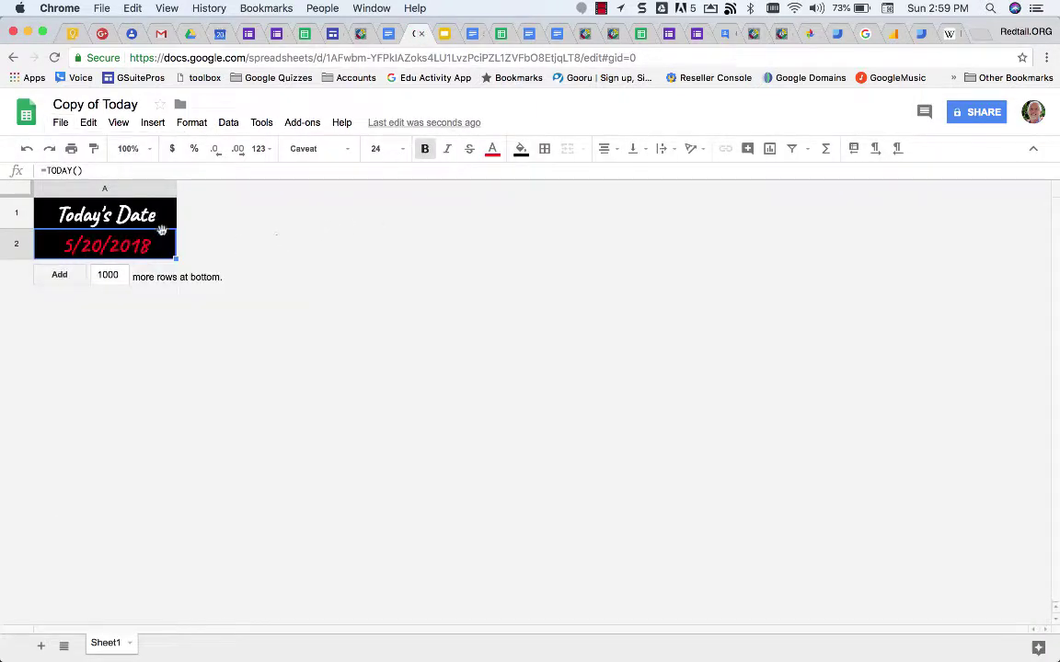
left_click_drag(58, 213, 64, 250)
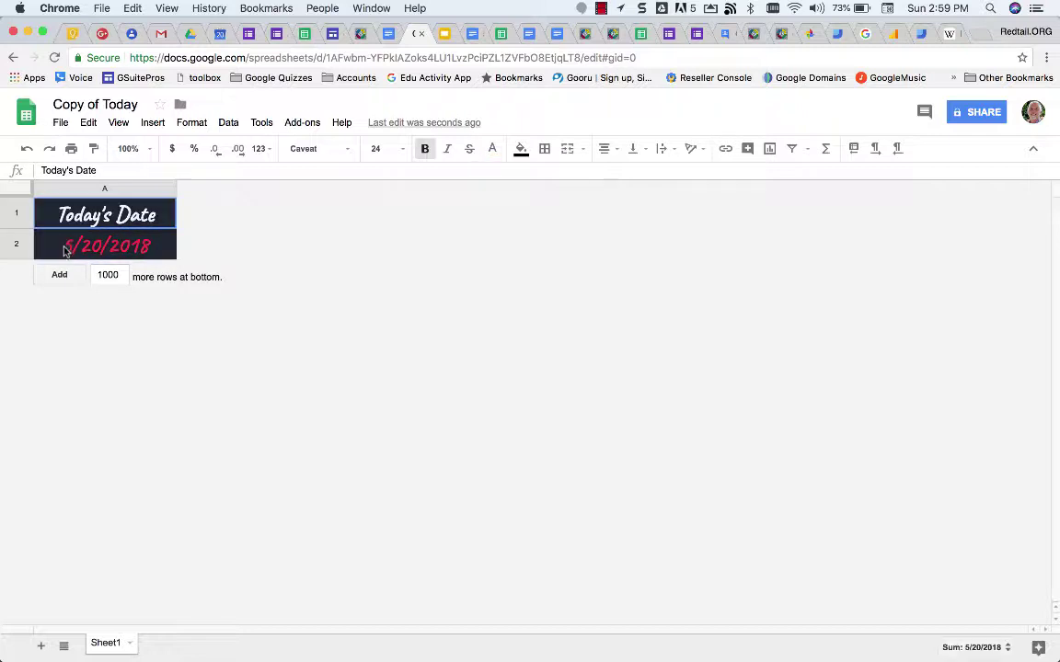
key("super+c")
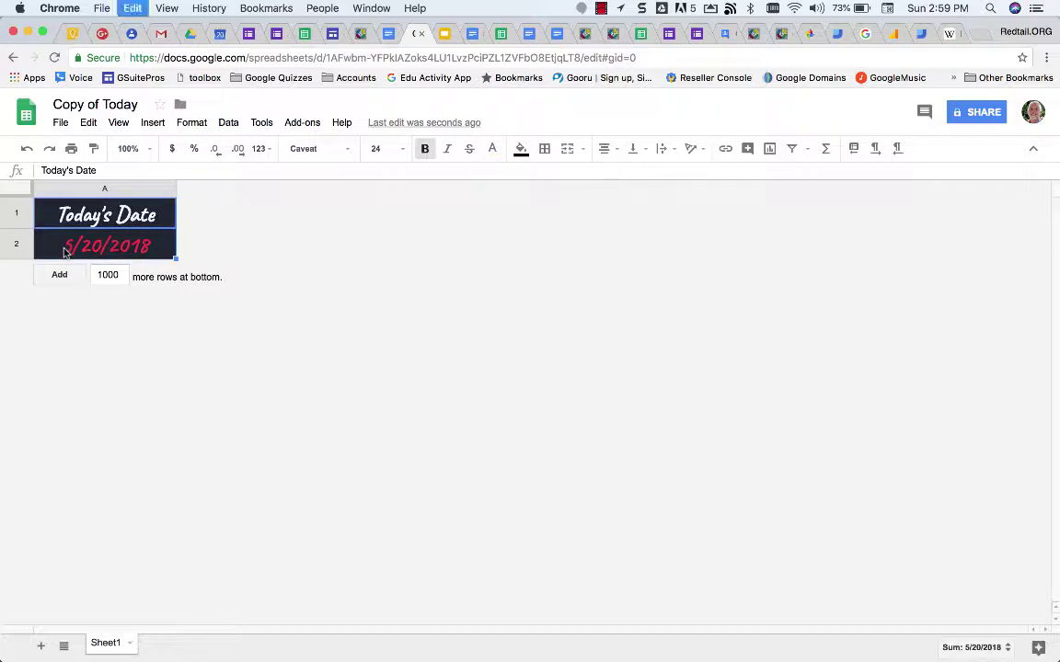
left_click(443, 35)
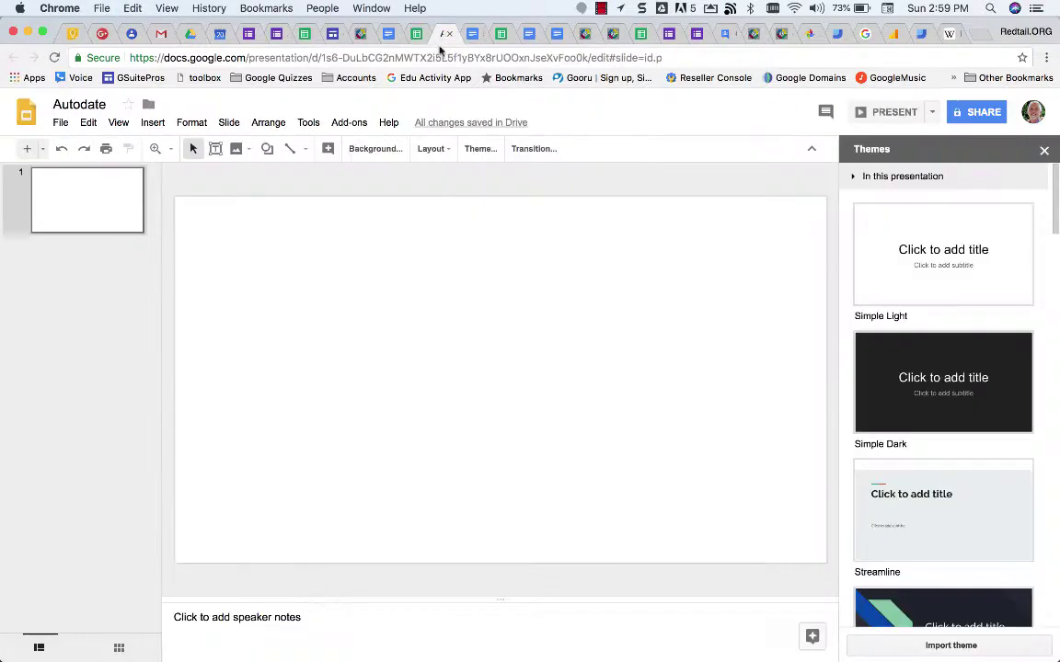
right_click(221, 230)
left_click(272, 280)
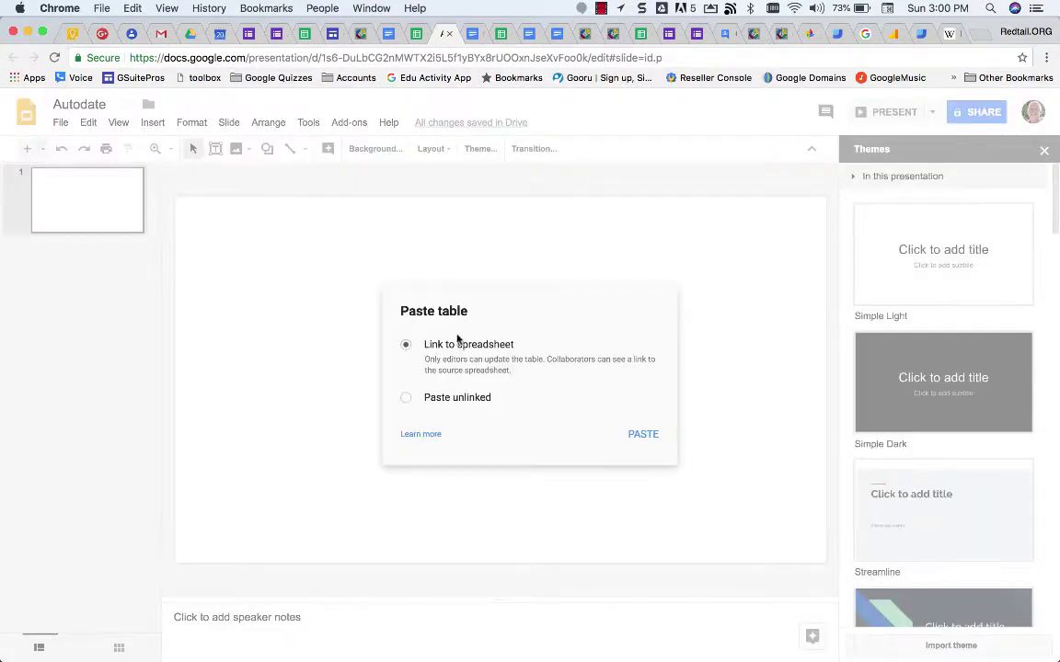
left_click(643, 434)
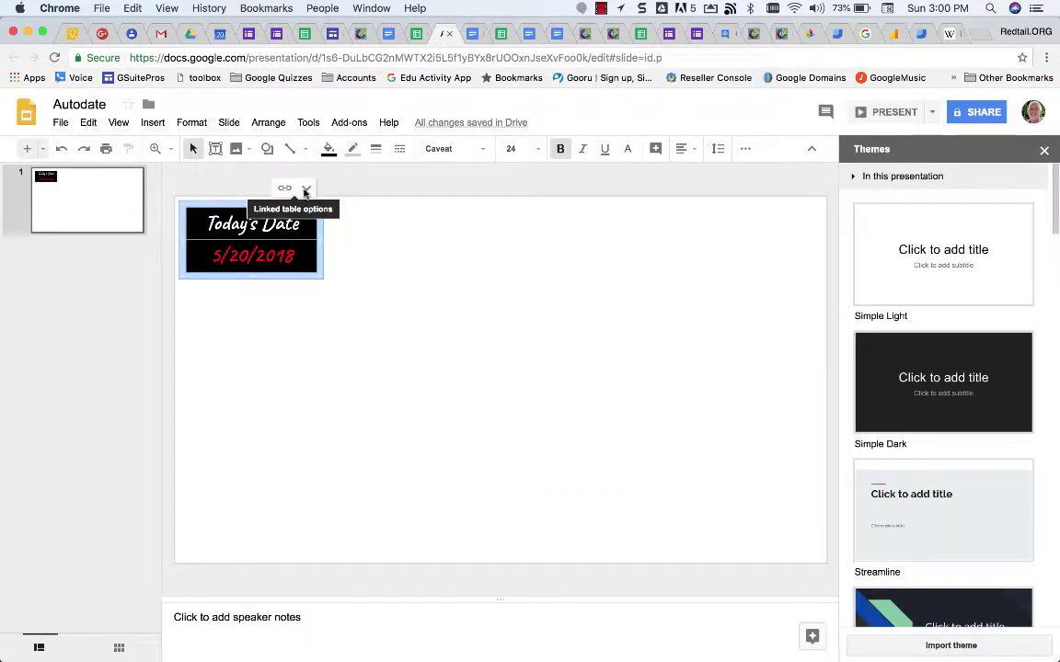
left_click(380, 251)
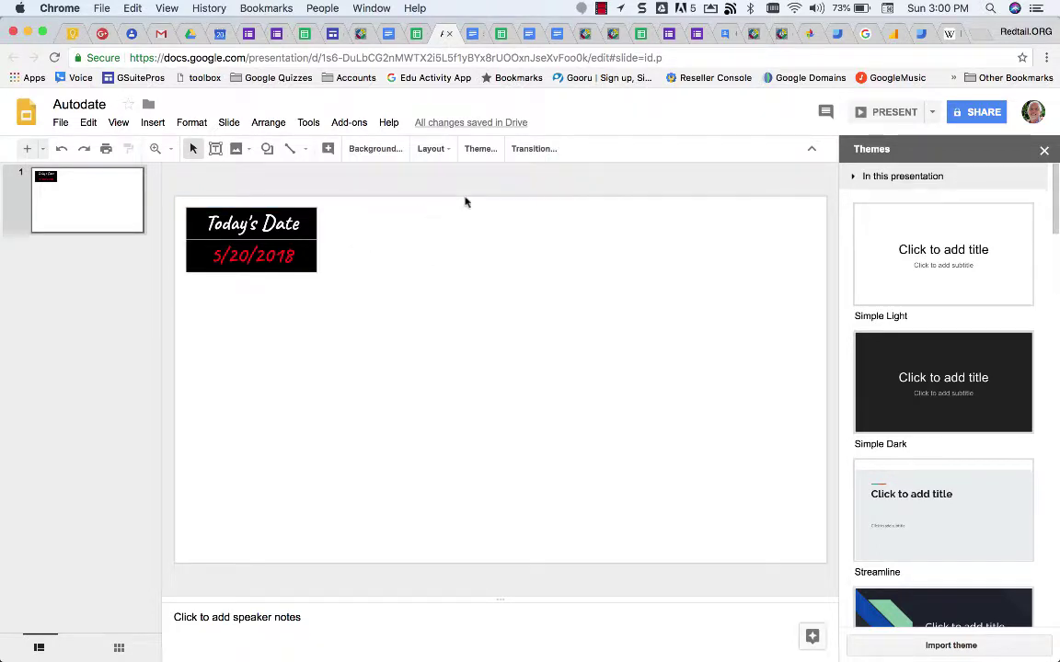
Step: Change the A1 header to "Today's Dated", undoing an accidental edit to the A2 date
left_click(415, 36)
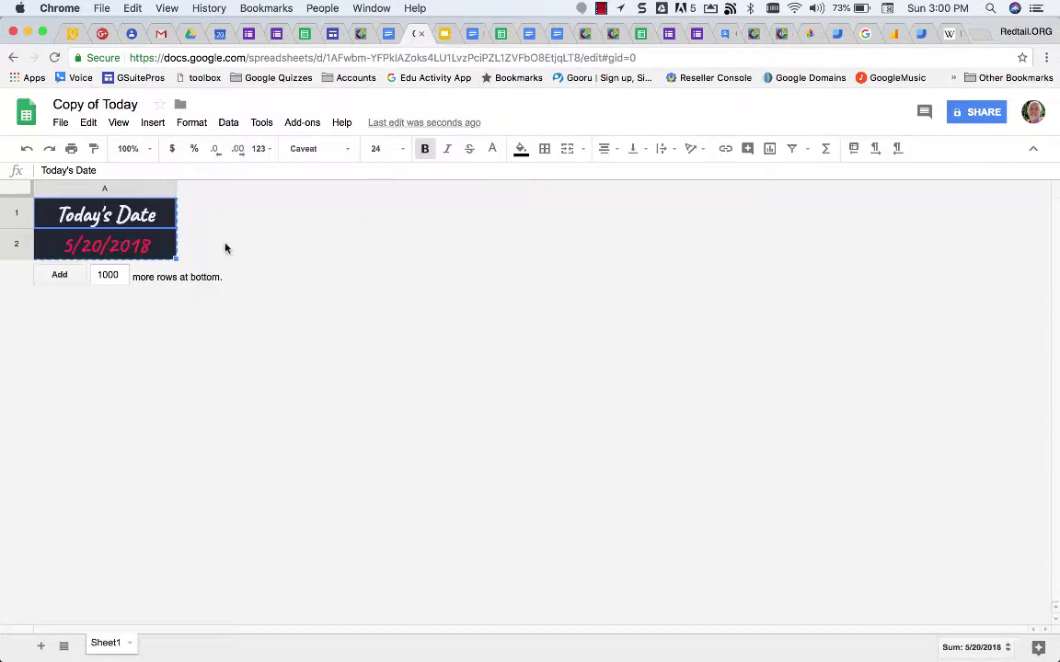
double_click(164, 217)
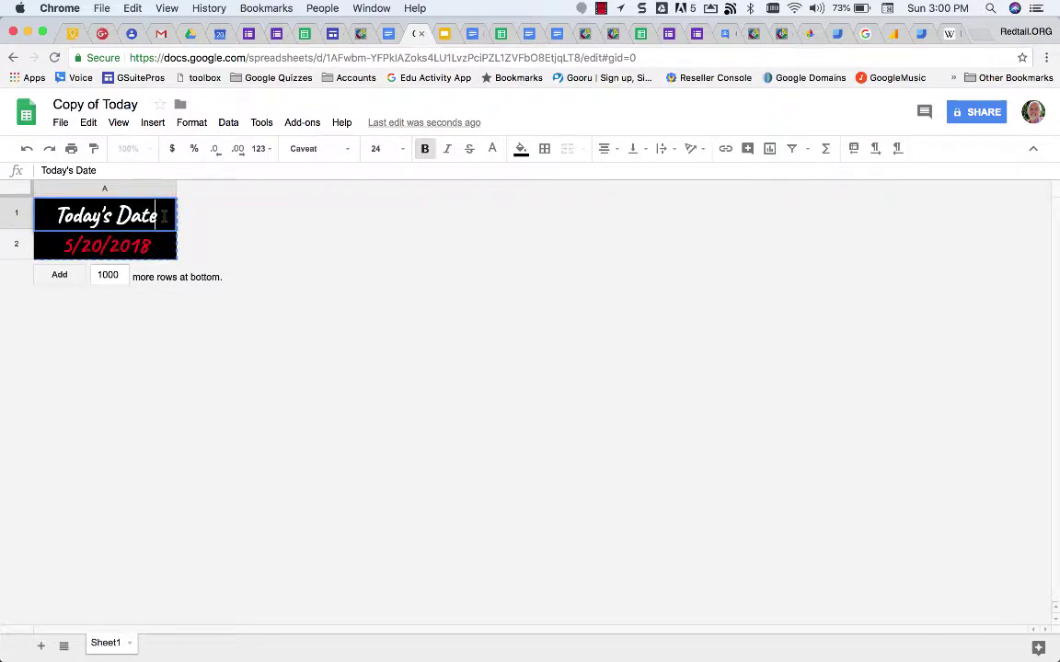
key("Return")
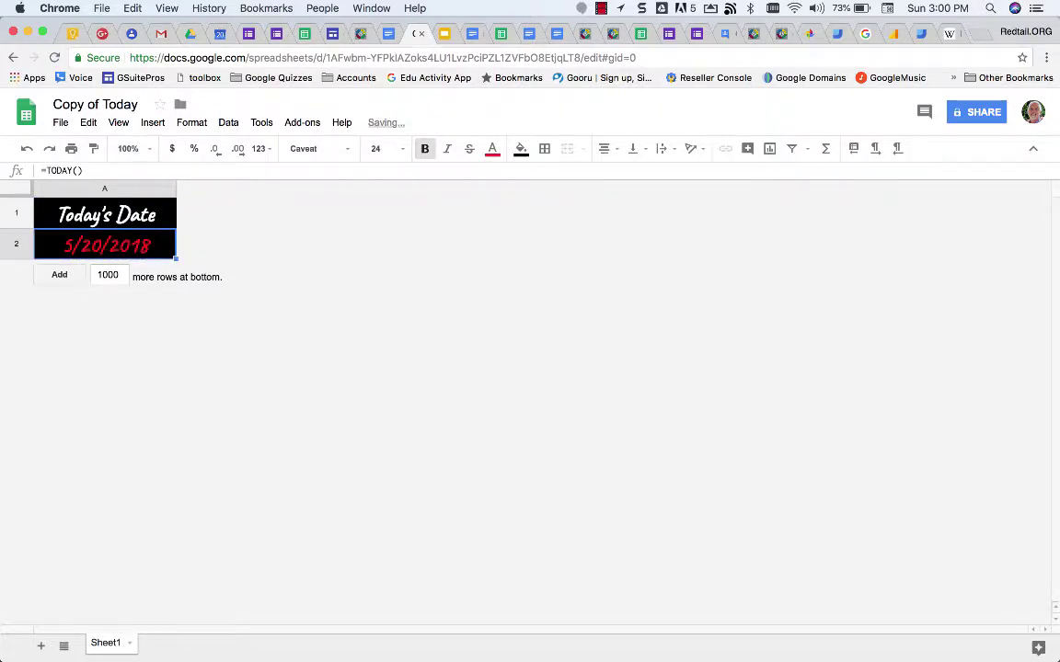
type("3")
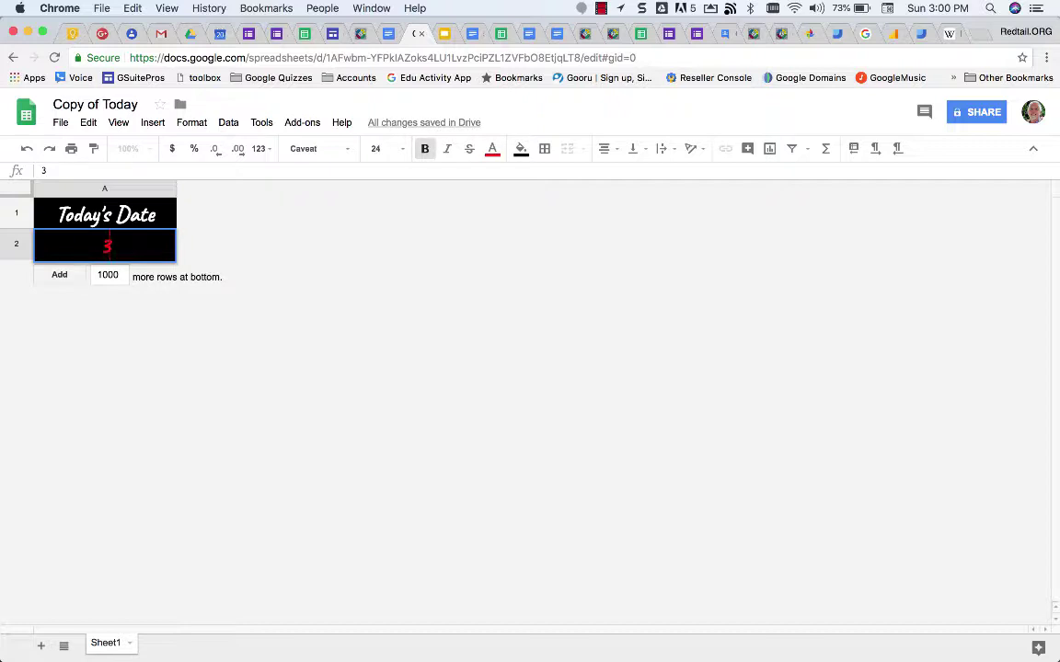
key("Up")
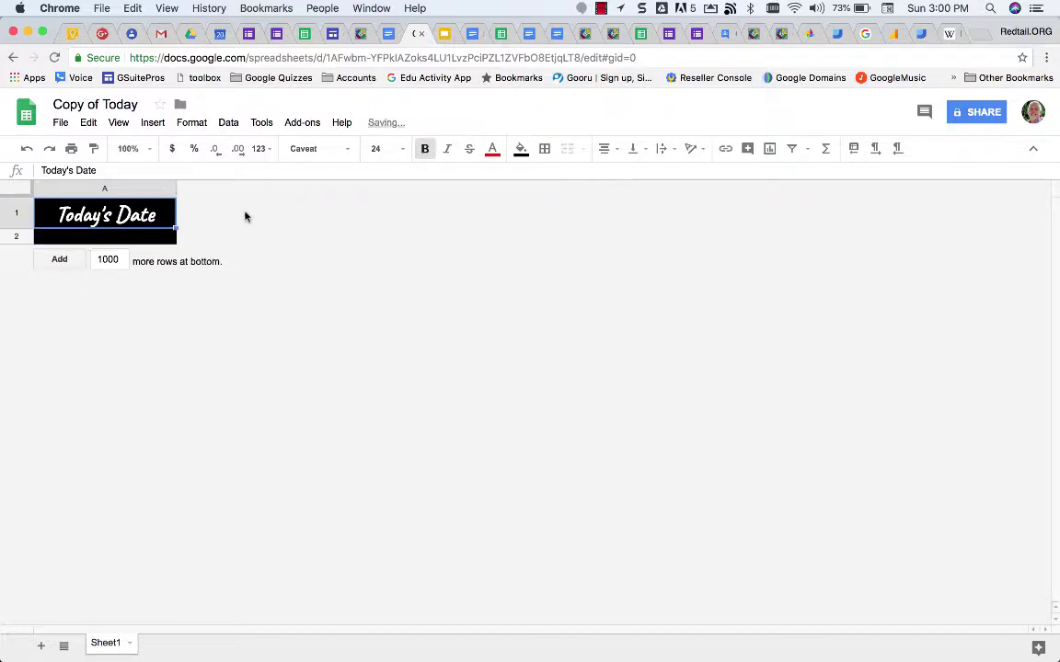
key("ctrl+z")
left_click(152, 215)
double_click(152, 215)
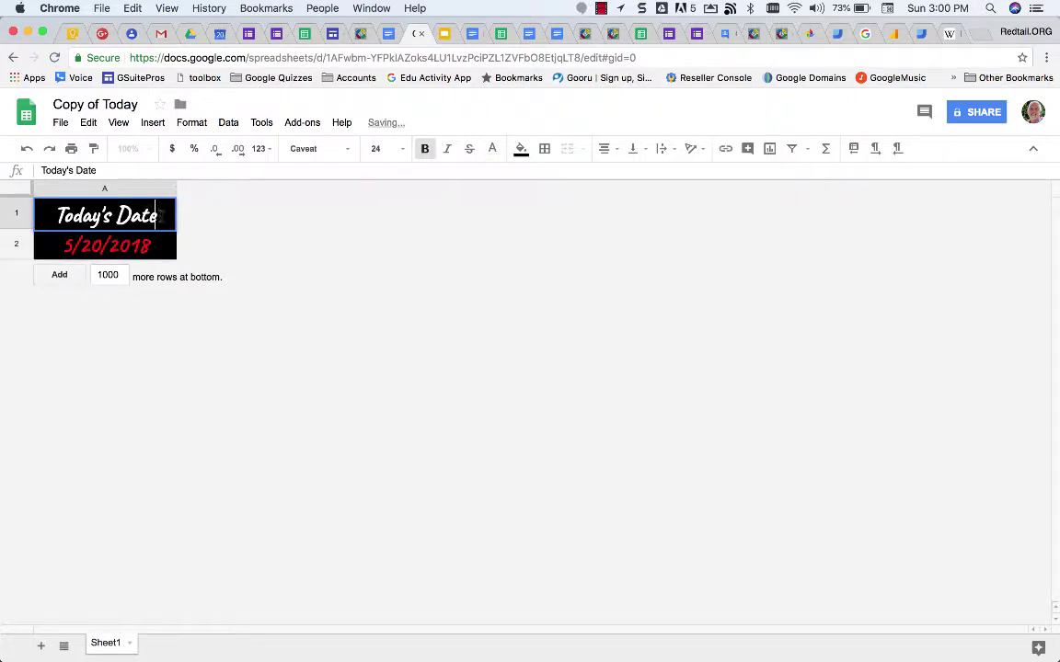
type("d")
key("Return")
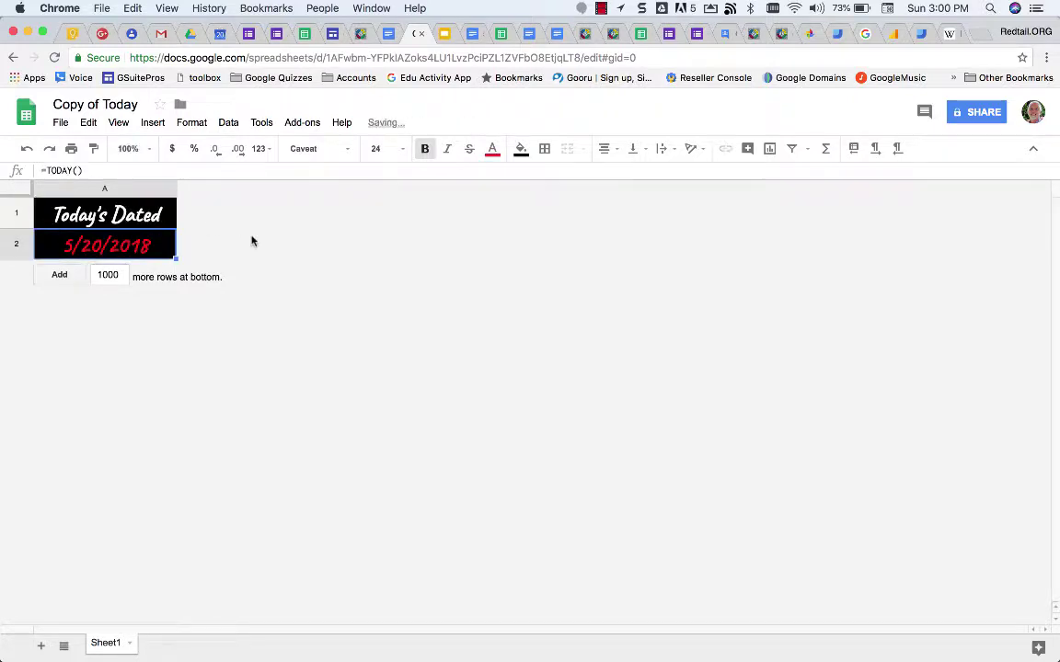
Step: Update the linked slide table, revert A1 to "Today's Date", then update the table again
left_click(444, 33)
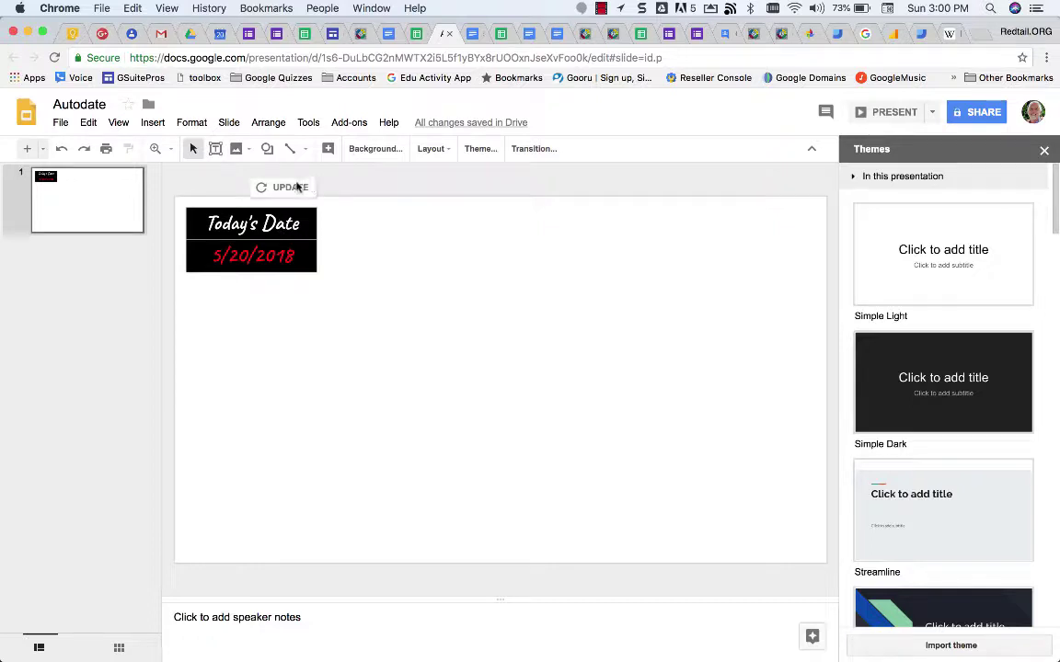
left_click(293, 187)
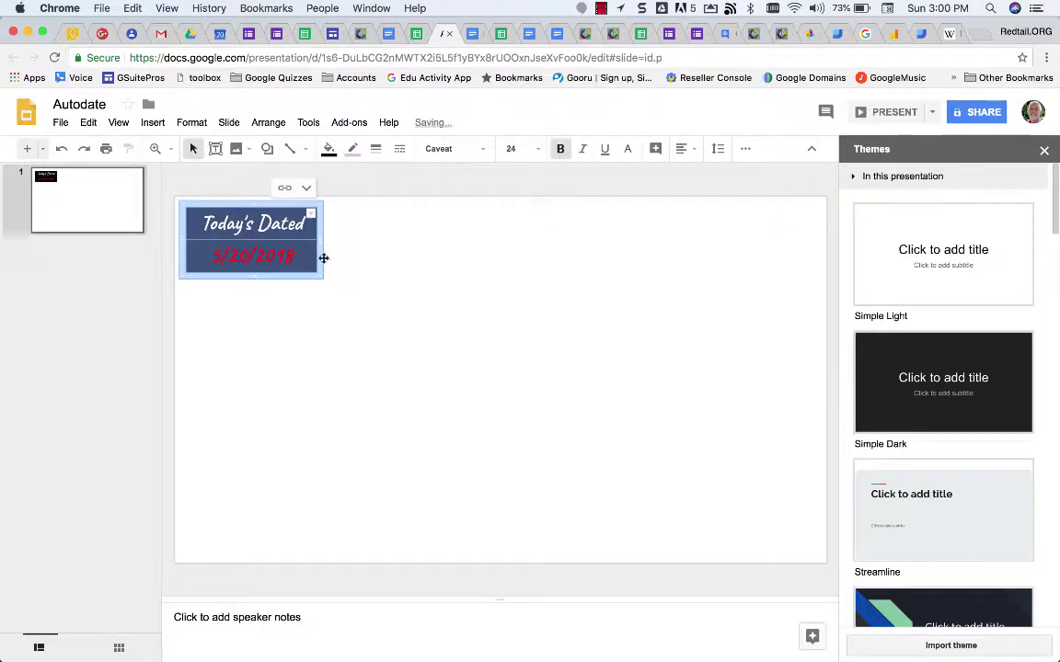
left_click(417, 34)
left_click(161, 212)
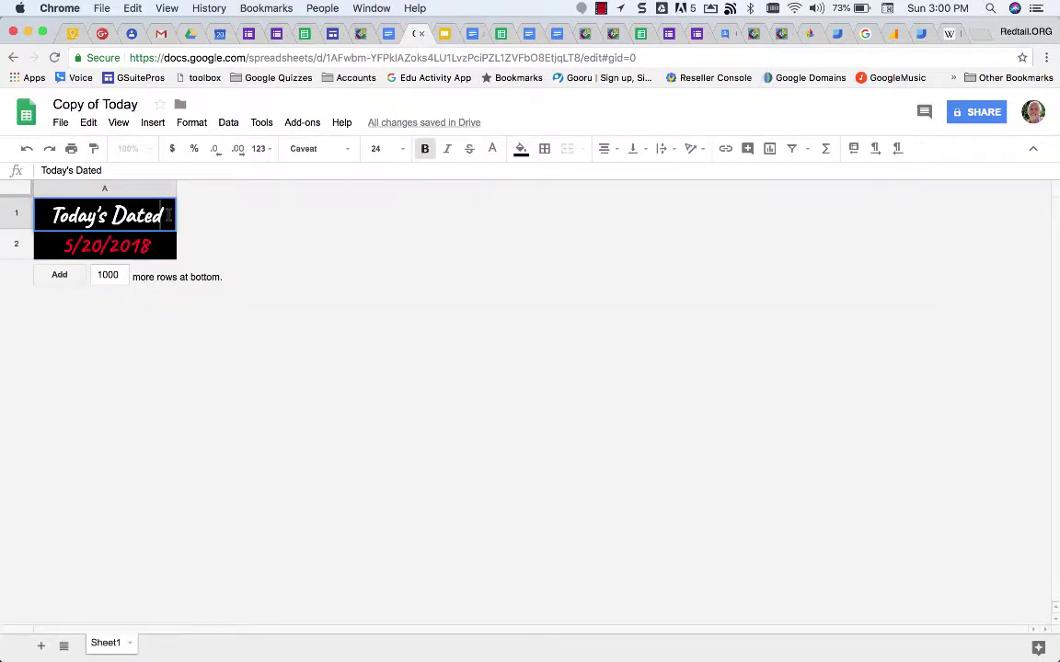
key("BackSpace")
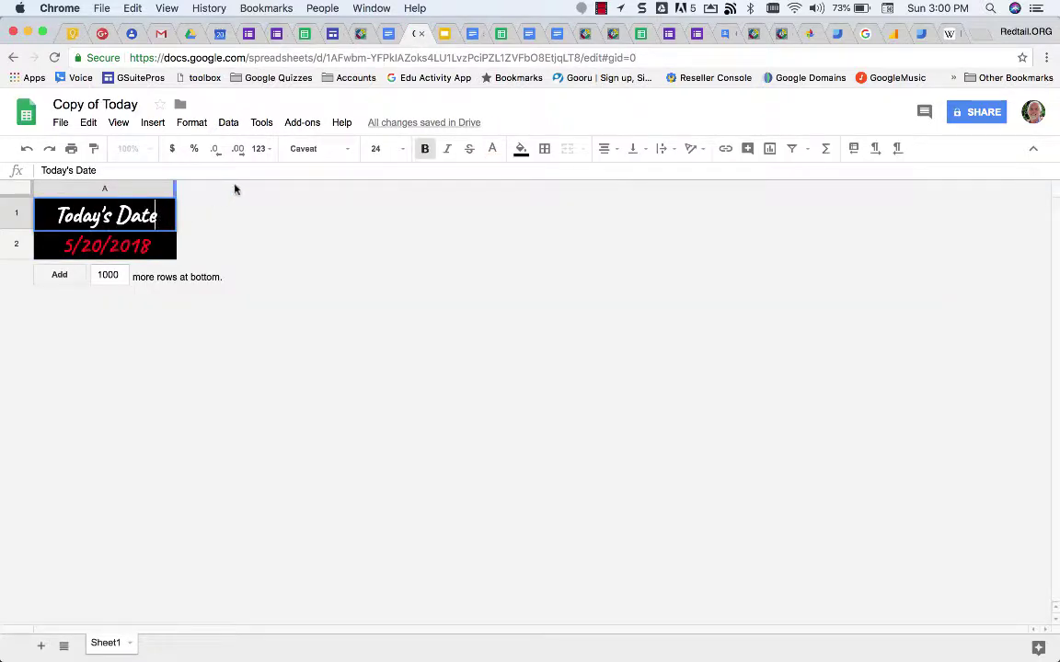
key("Return")
left_click(433, 37)
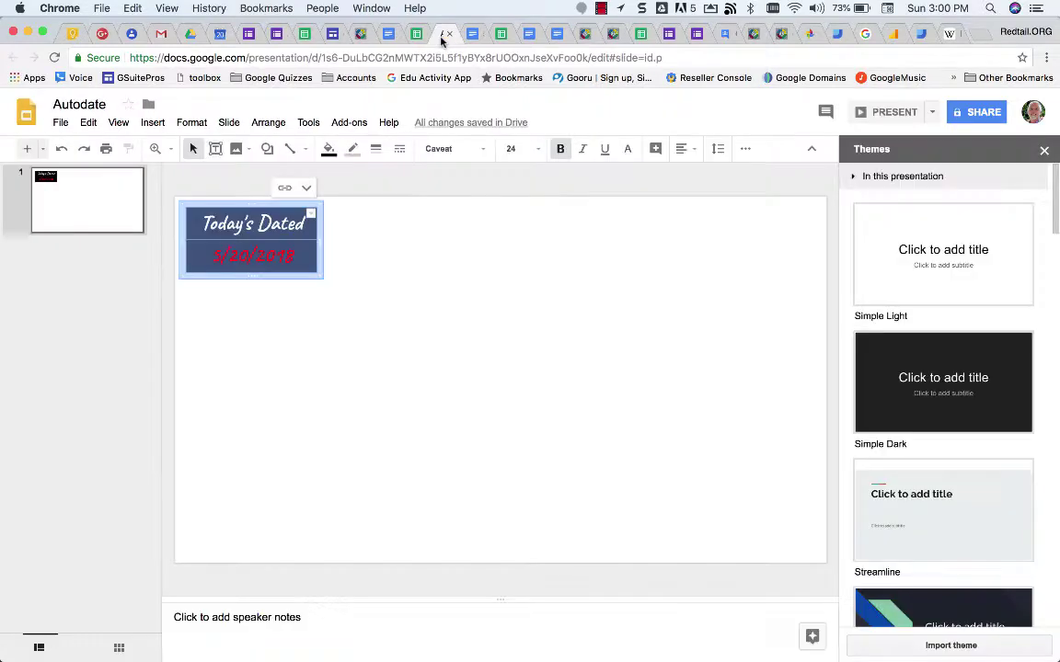
left_click(240, 187)
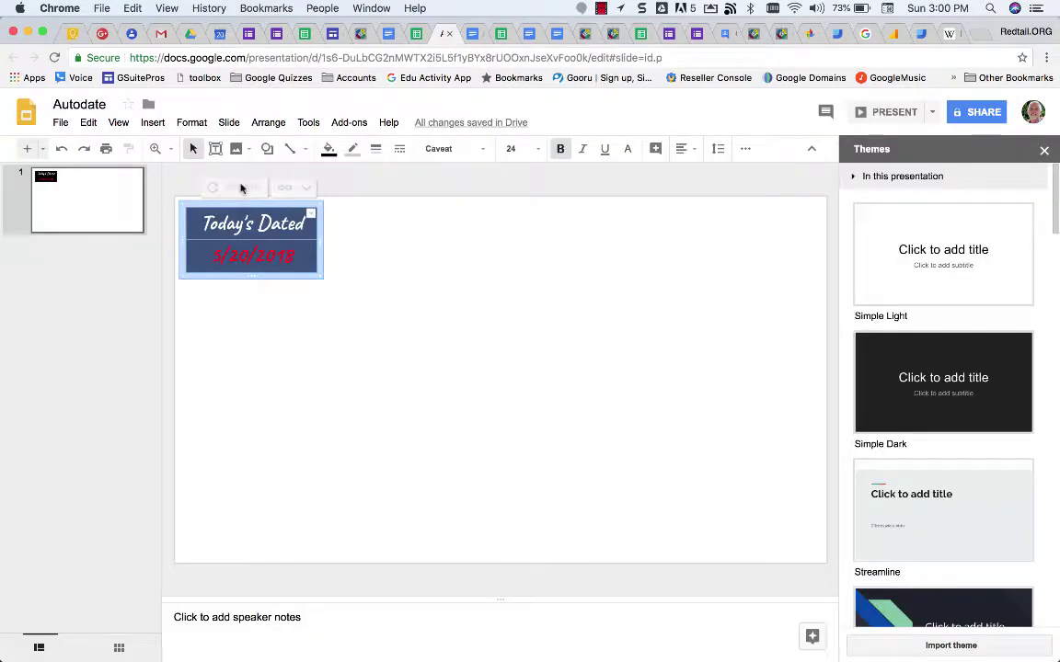
left_click(372, 332)
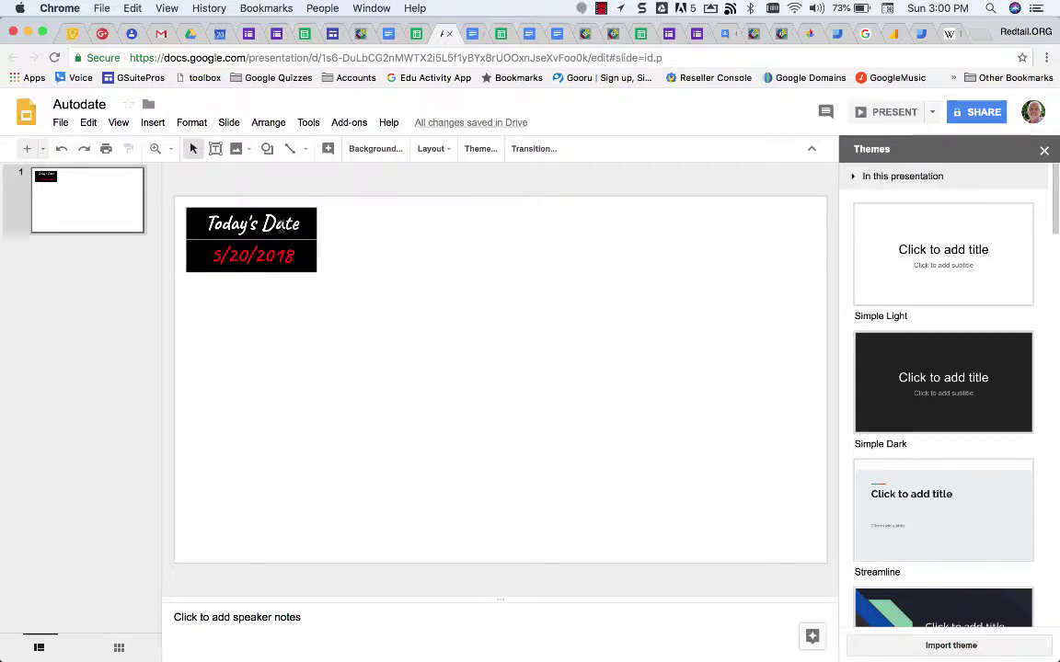
Step: Drag the linked date table flush into the slide's top-left corner
left_click(257, 204)
left_click_drag(270, 208, 257, 196)
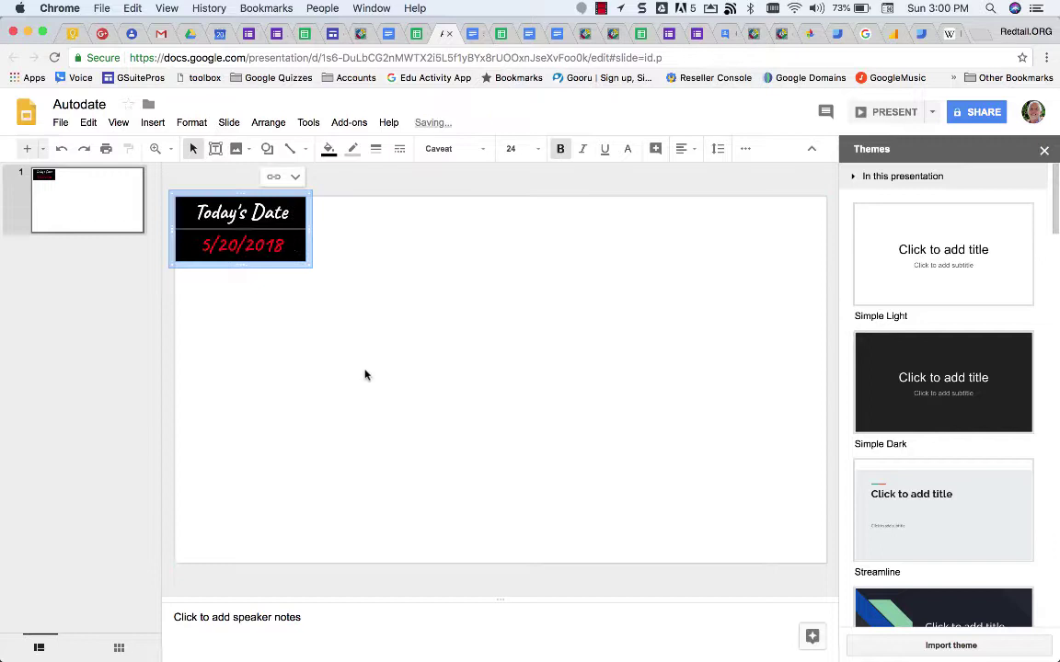
left_click(362, 372)
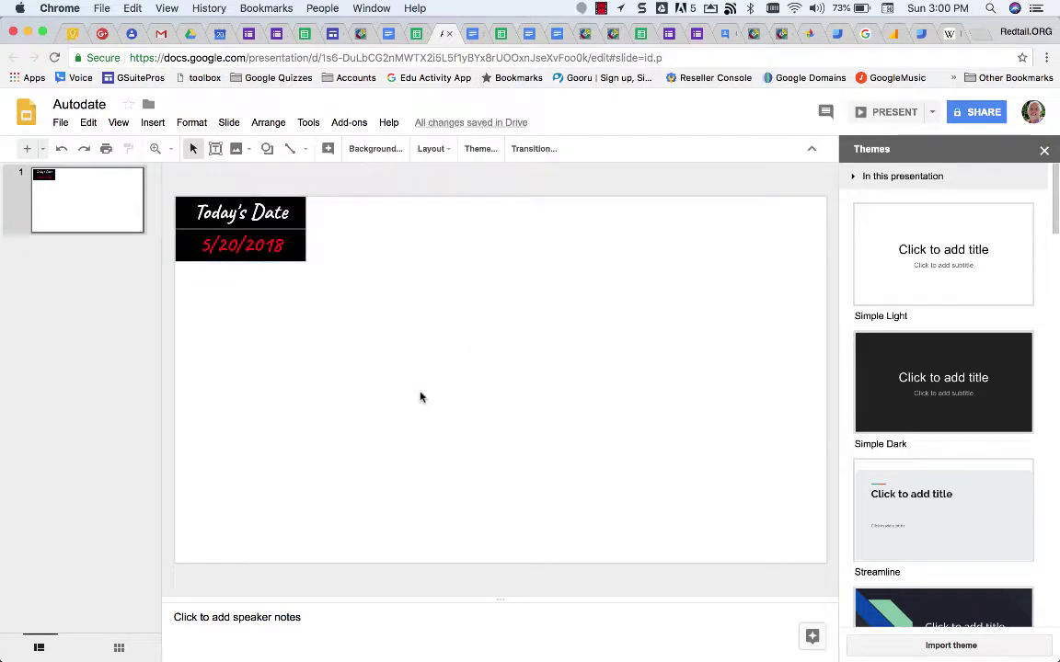
left_click(275, 204)
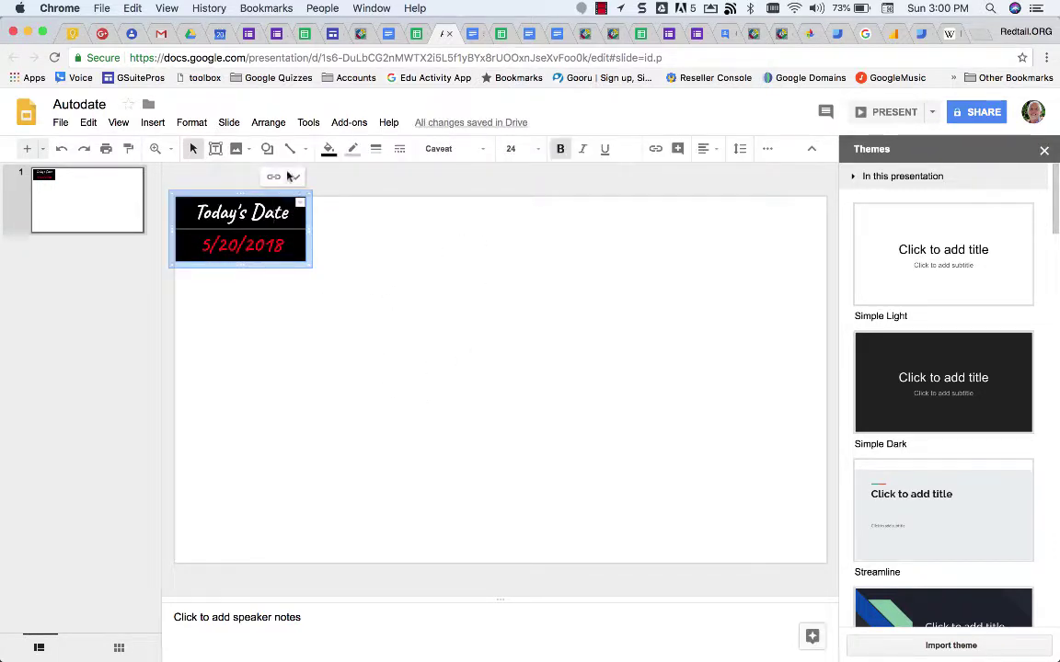
left_click(441, 301)
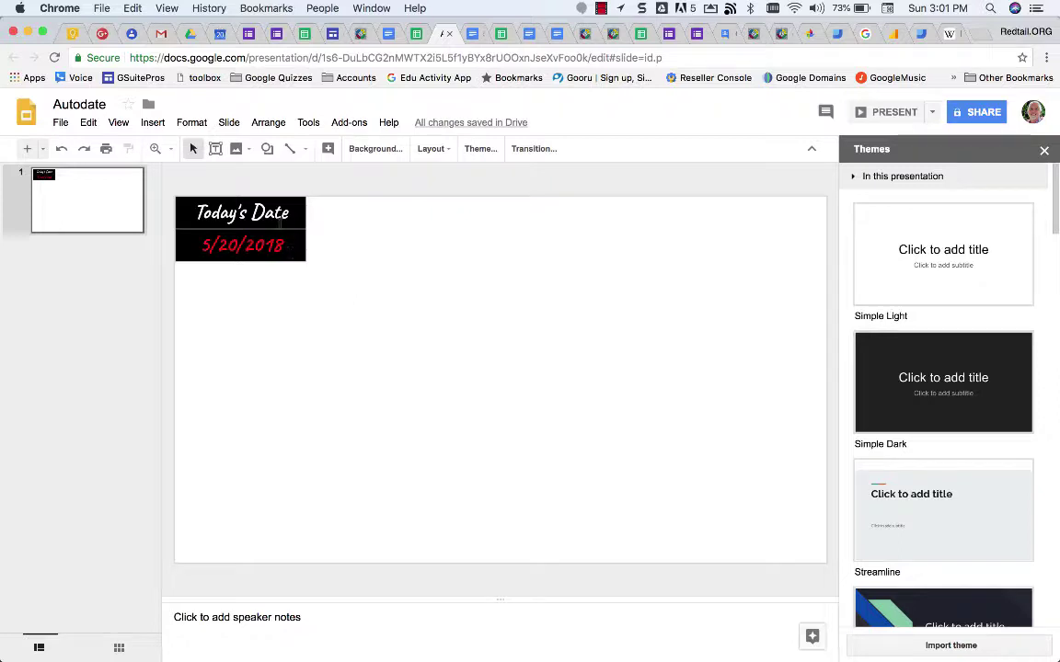
left_click(278, 221)
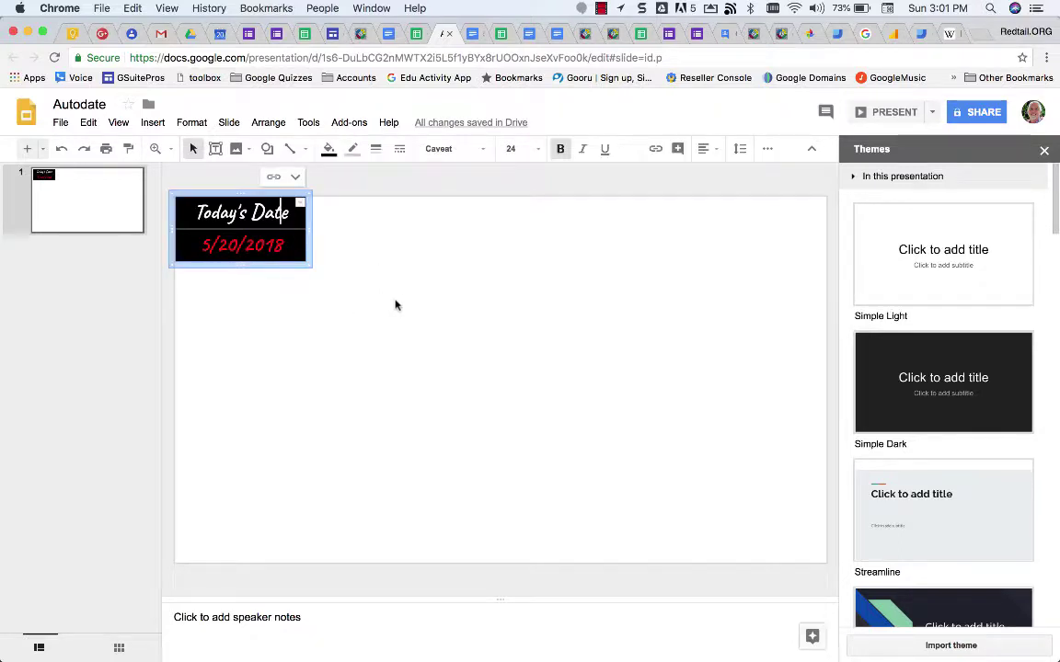
left_click(416, 34)
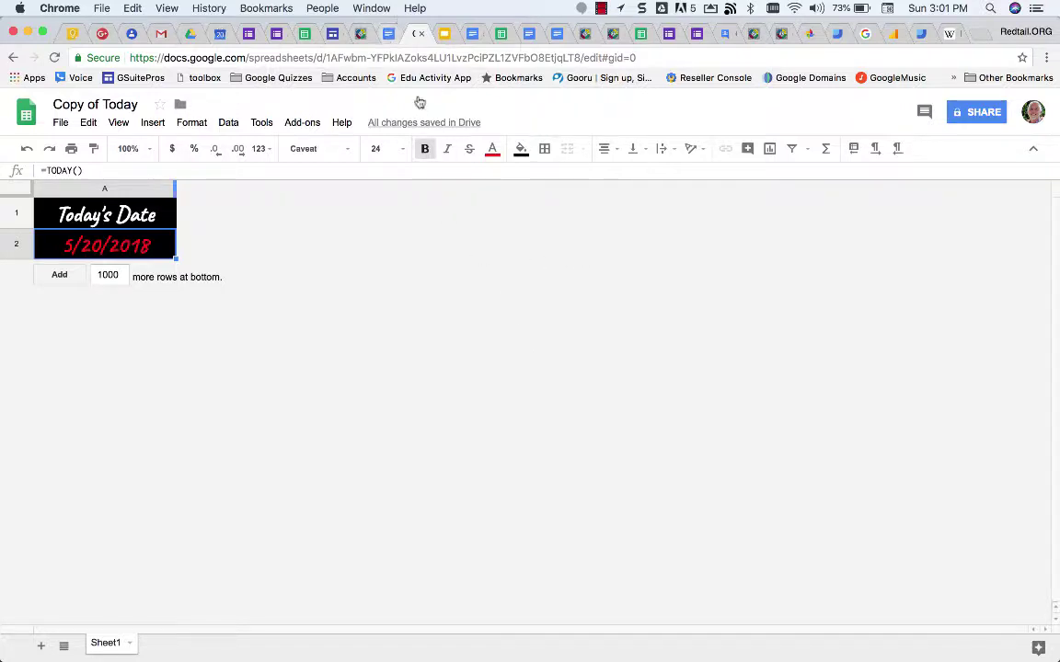
Step: Return to the Google Docs announcement explaining the auto-updating date workaround
left_click(390, 35)
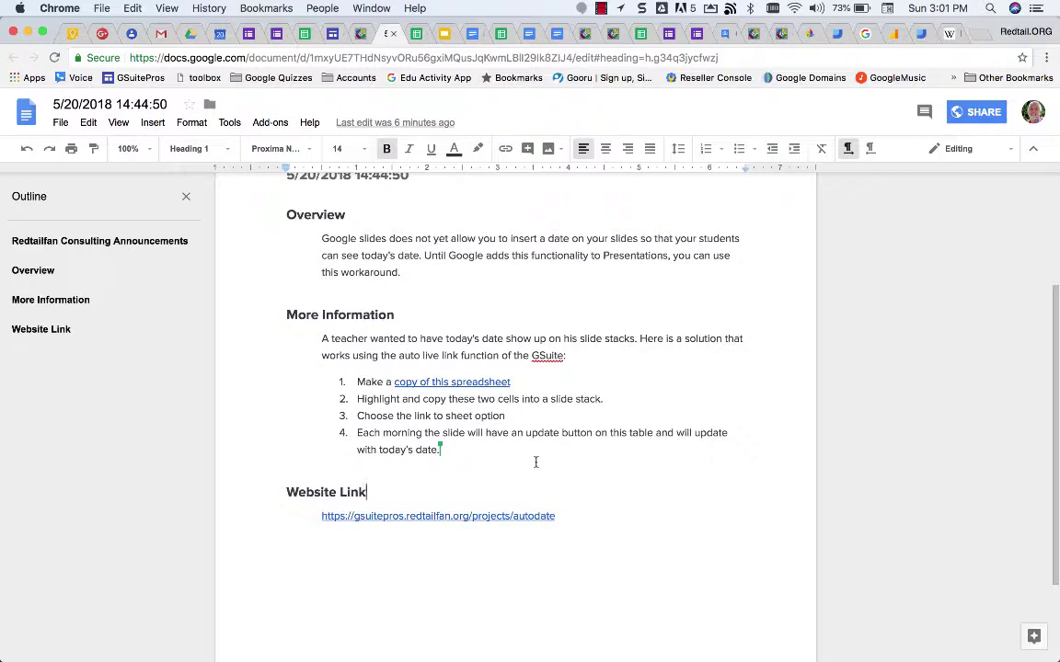
Step: In the other browser window, open the Insert Date document with its three 05-19-2018 lines
scroll(536, 462, "up", 3)
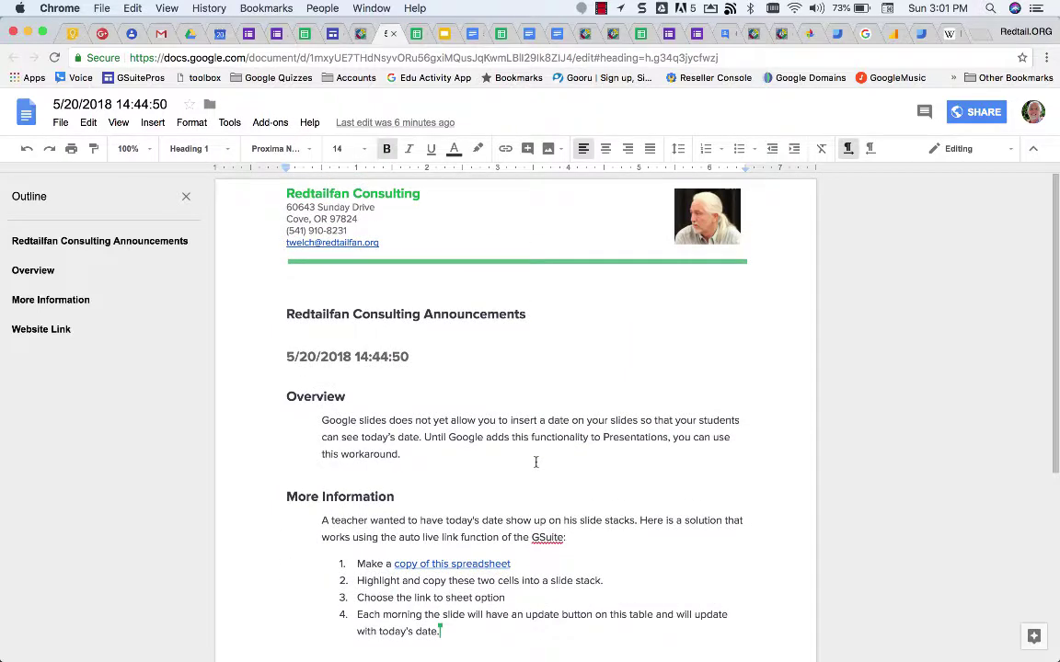
key("ctrl+Right")
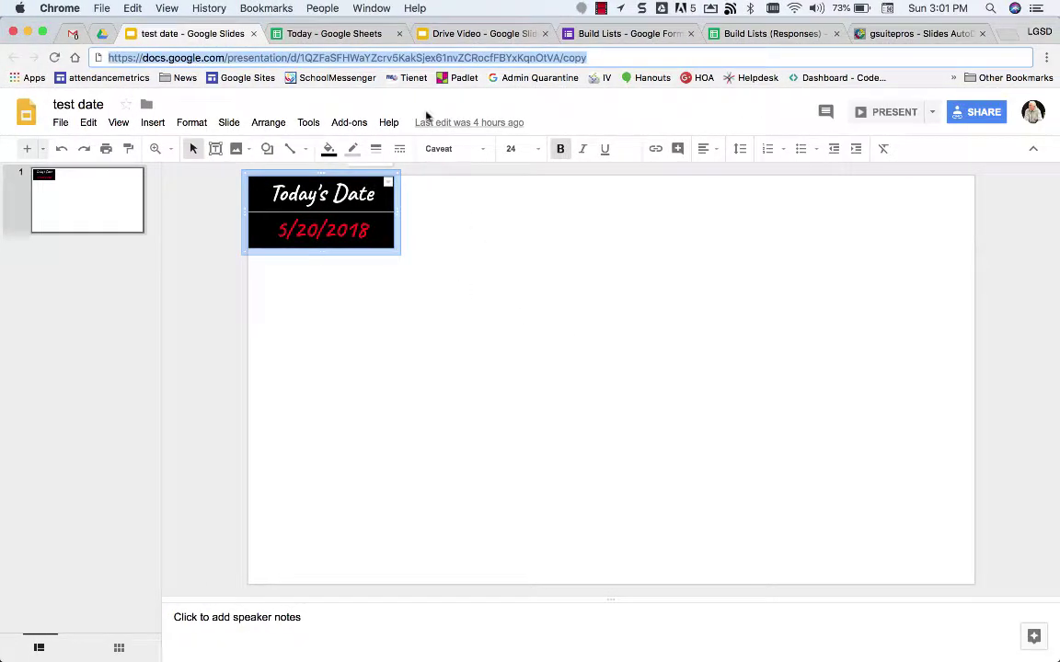
left_click(102, 33)
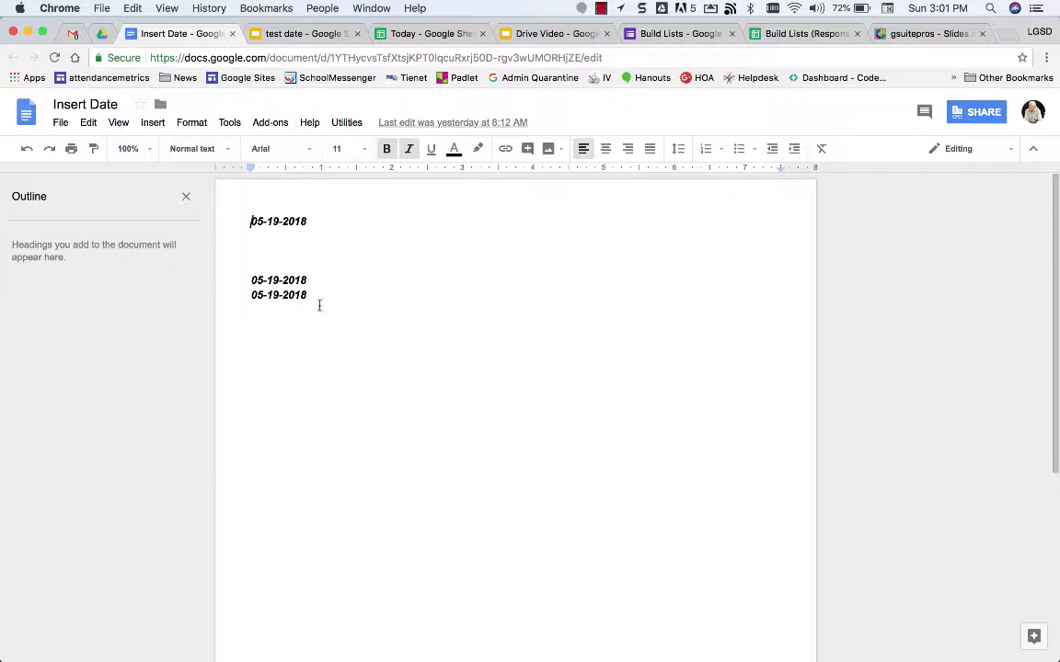
Step: Add today's date 05-20-2018 on a new line using Utilities > Insert Date
key("Return")
key("Return")
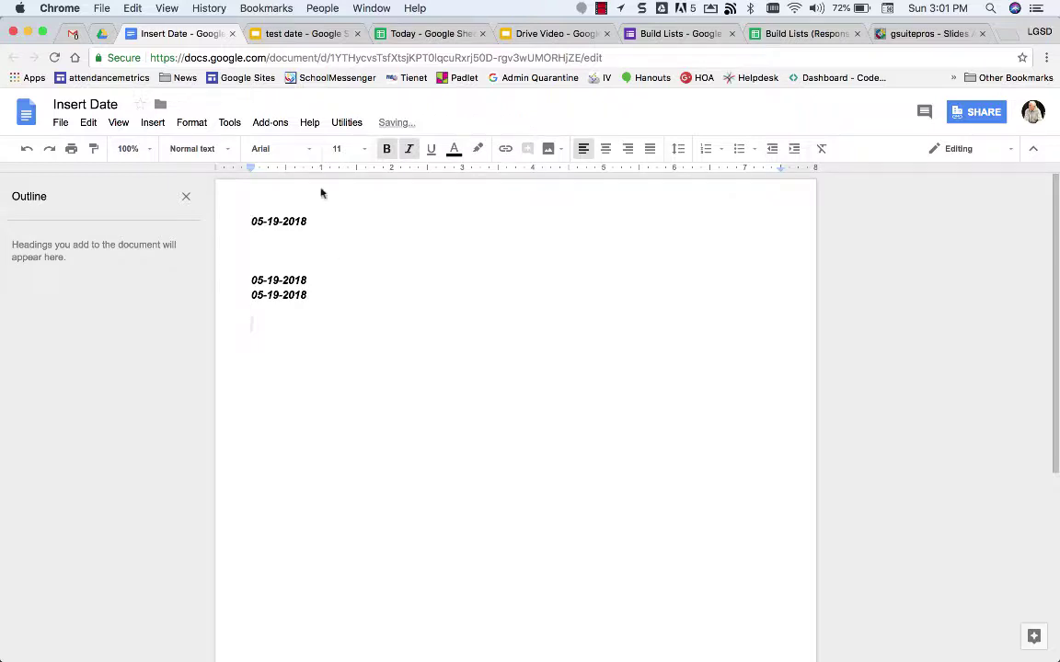
left_click(348, 122)
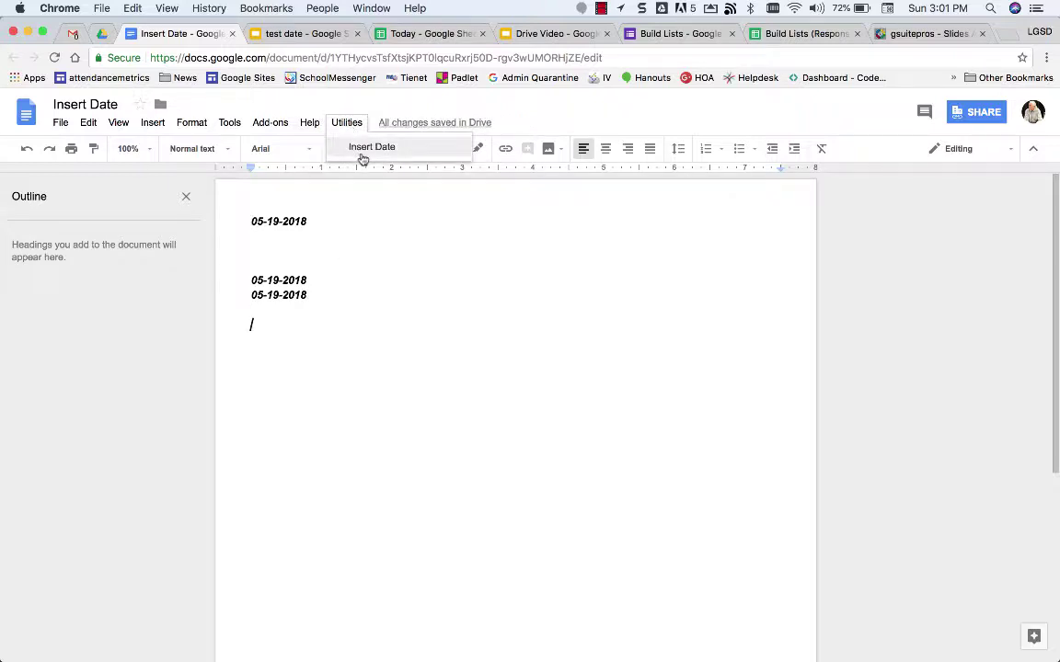
left_click(371, 147)
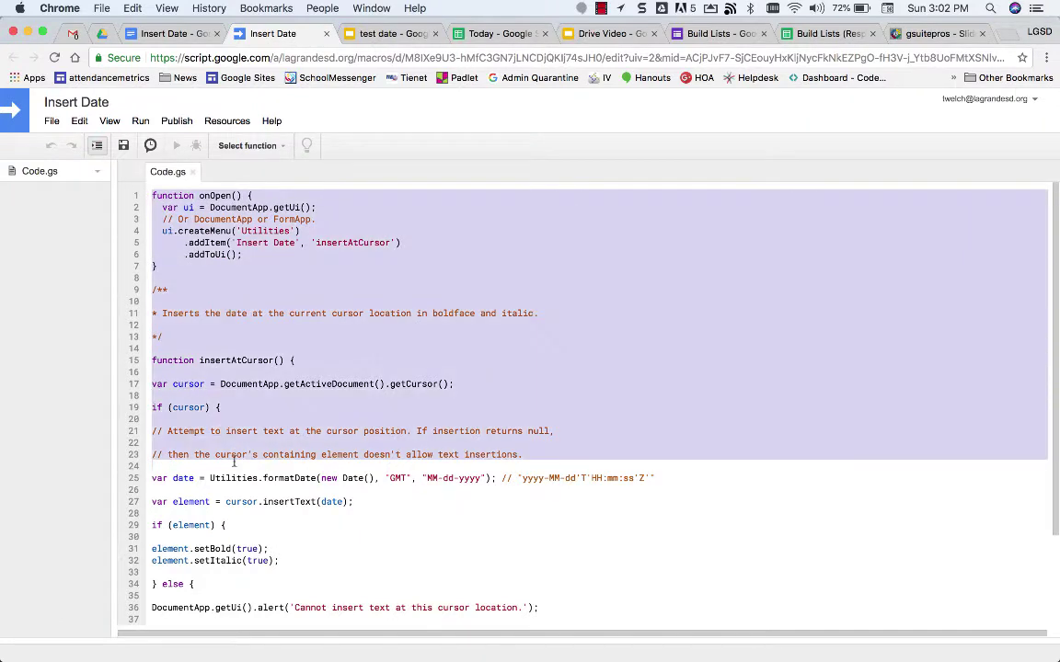
left_click_drag(233, 463, 266, 658)
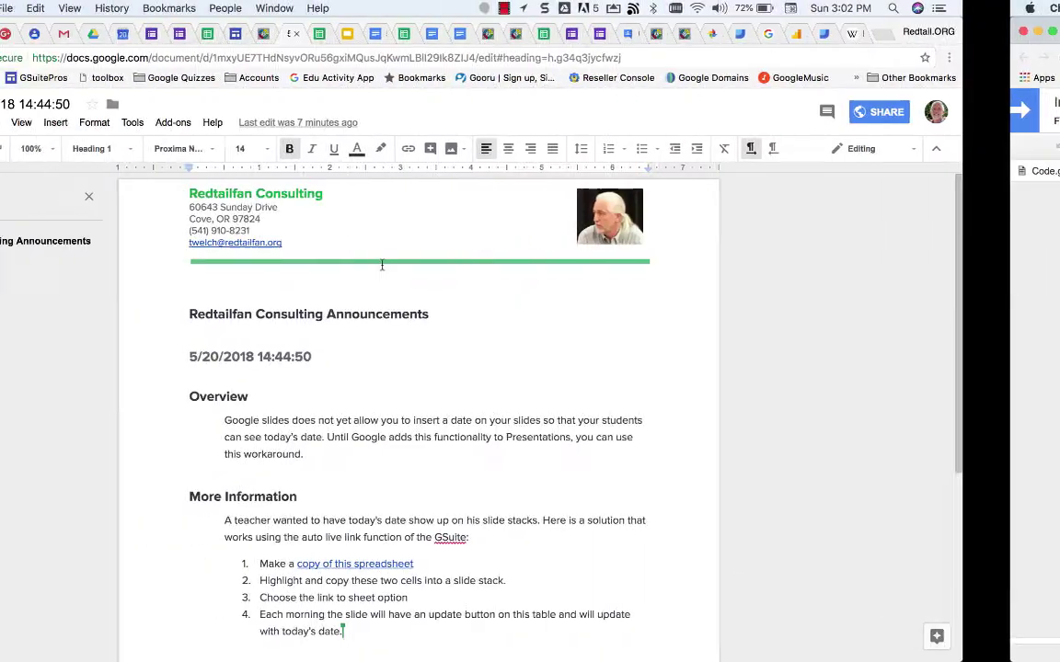
scroll(540, 354, "down", 1)
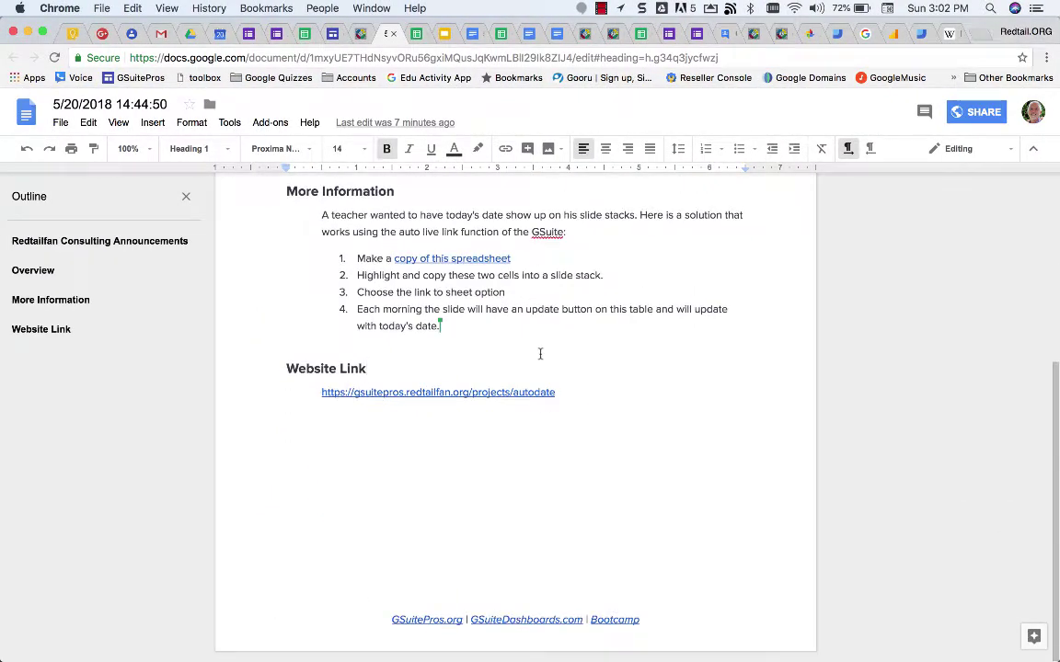
key("Return")
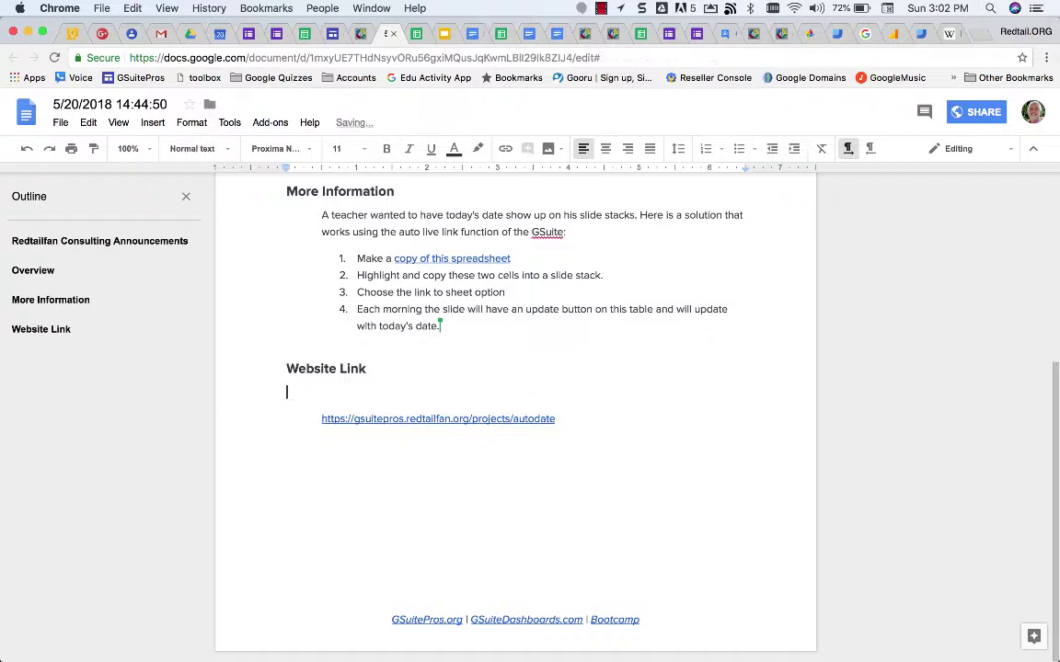
key("Return")
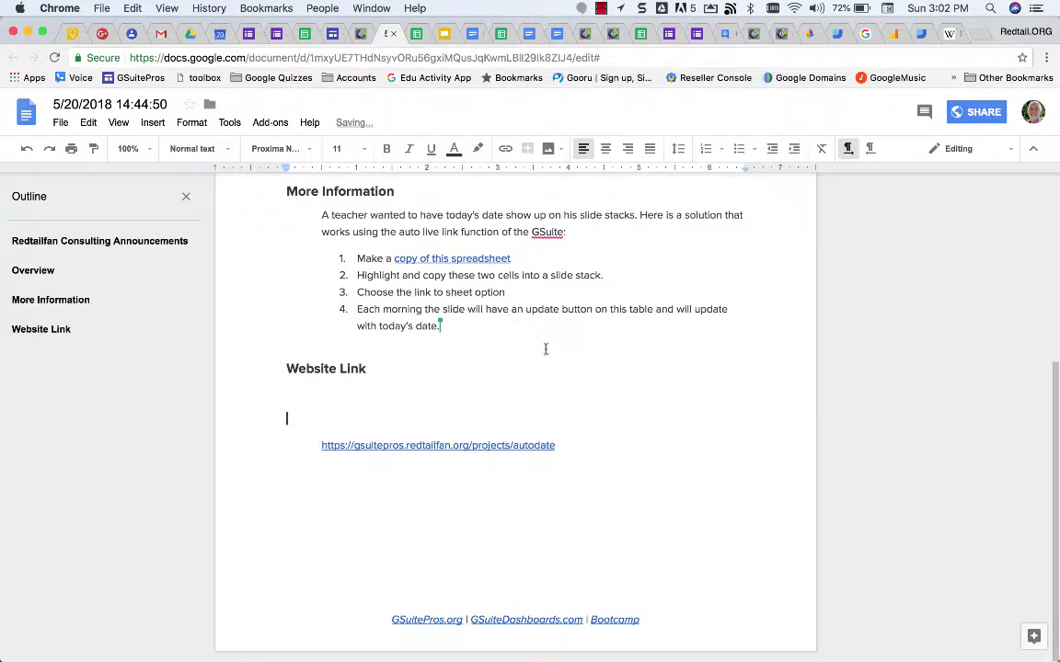
left_click(473, 327)
key("Return")
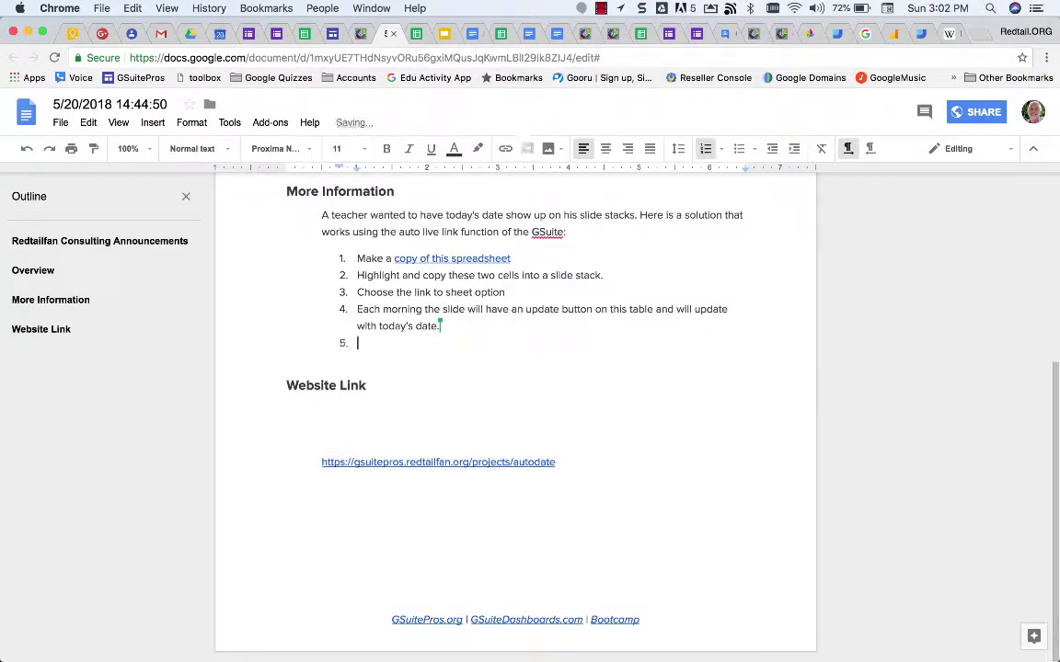
key("Return")
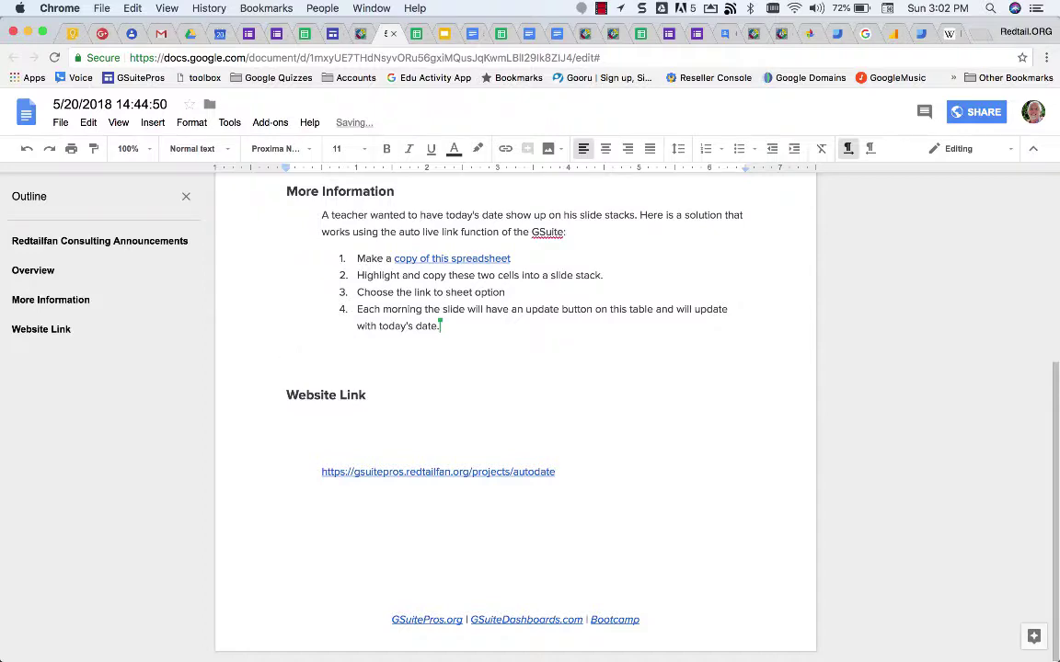
key("ctrl+v")
scroll(521, 265, "up", 5)
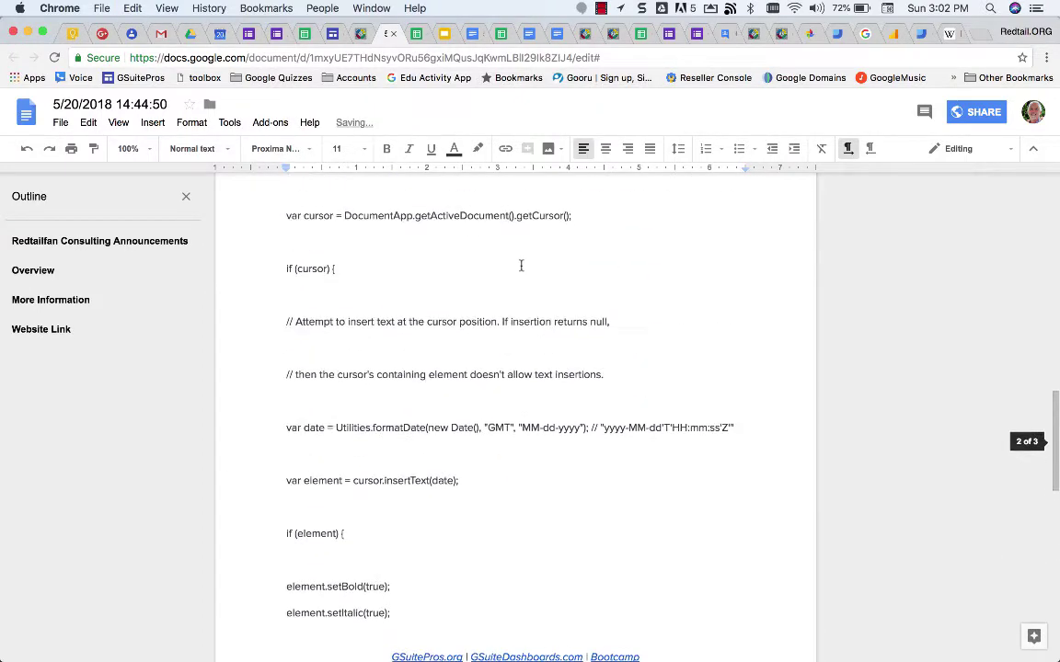
scroll(521, 266, "up", 3)
scroll(521, 266, "up", 5)
scroll(521, 266, "up", 3)
scroll(520, 266, "up", 5)
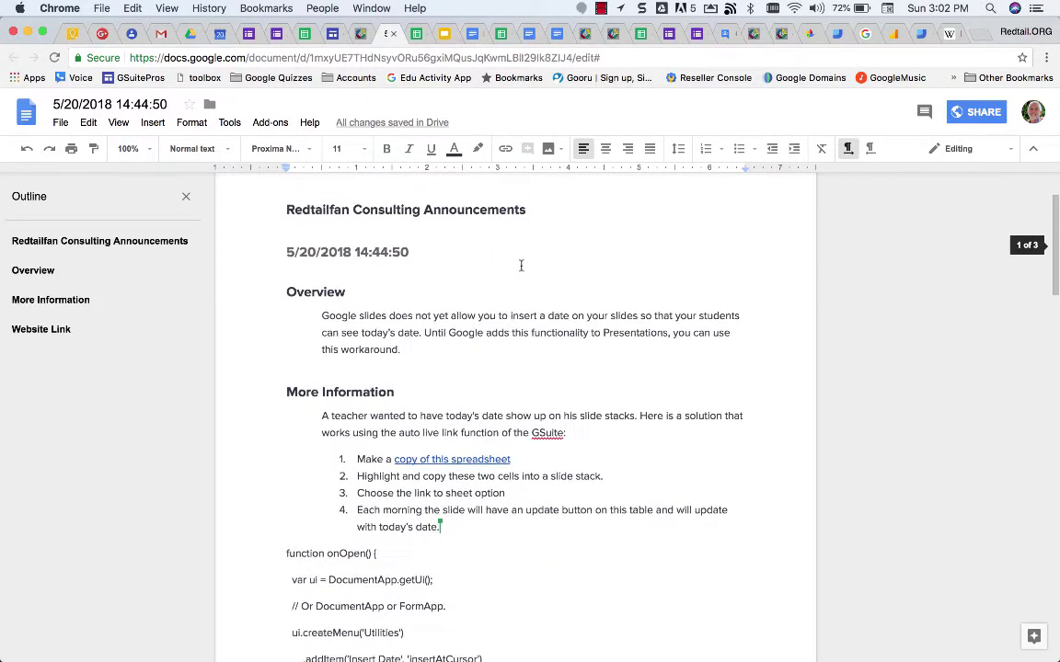
scroll(520, 265, "up", 1)
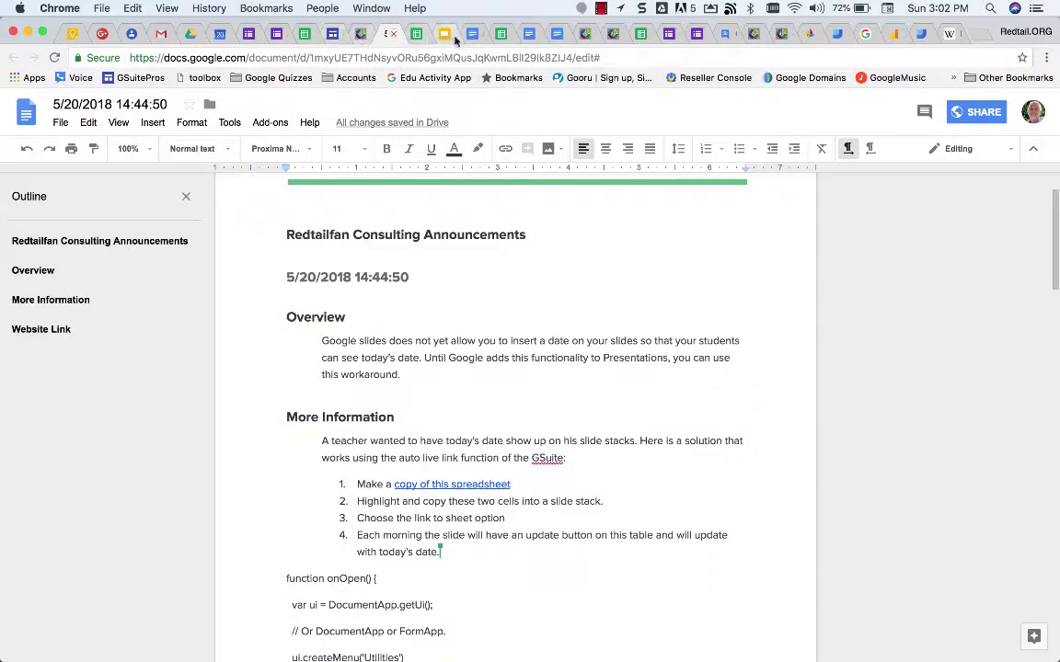
scroll(419, 203, "up", 2)
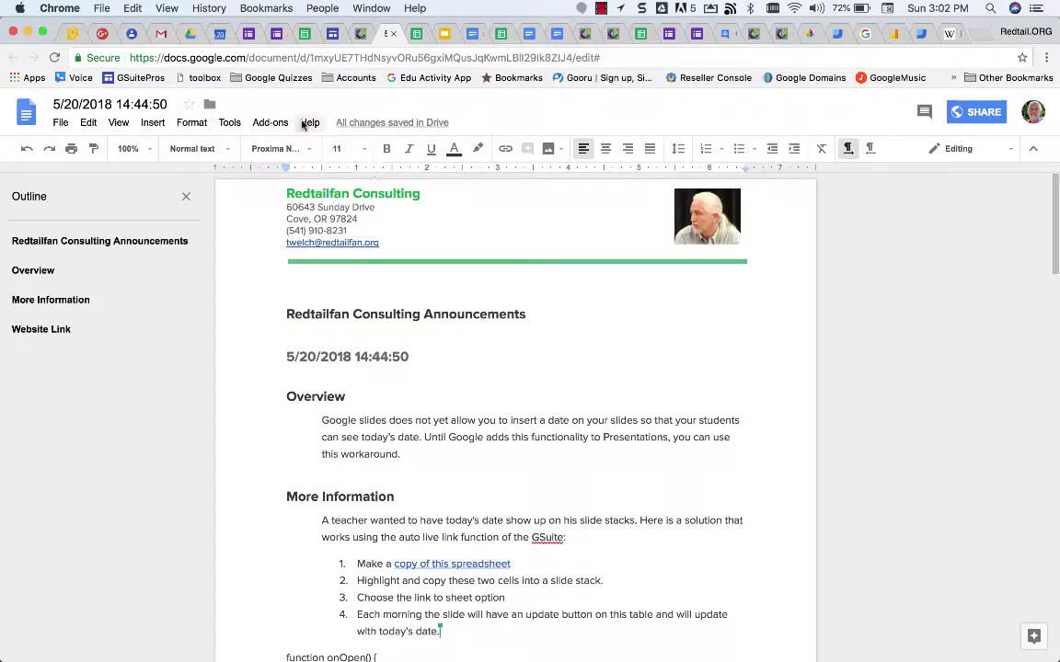
Step: In a new Apps Script project, replace the placeholder myFunction with the insertAtCursor date script
left_click(229, 122)
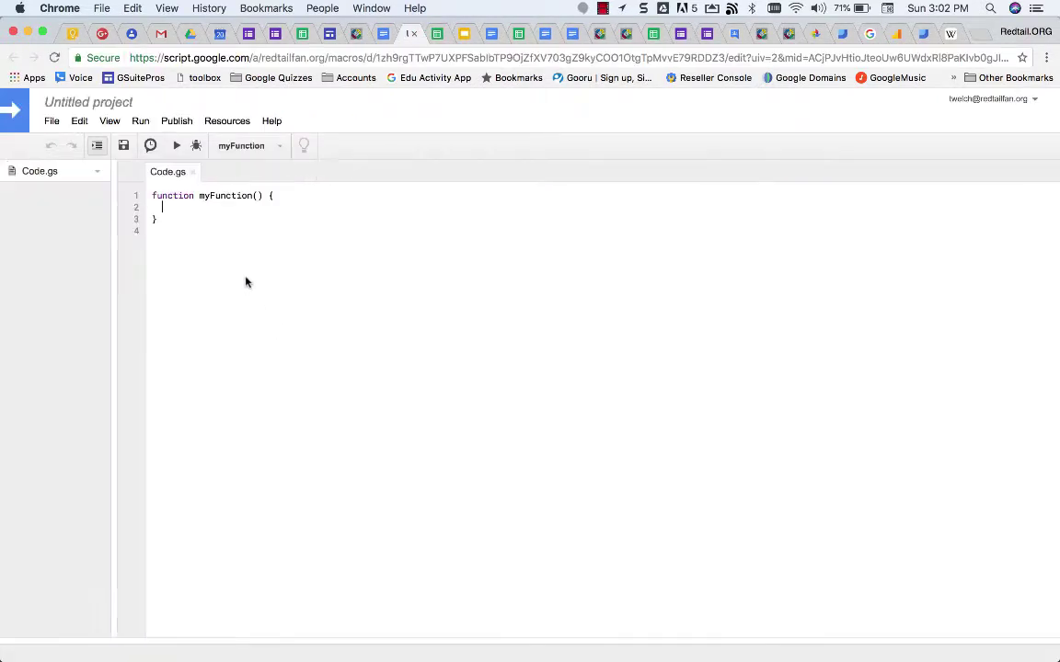
left_click_drag(178, 236, 145, 184)
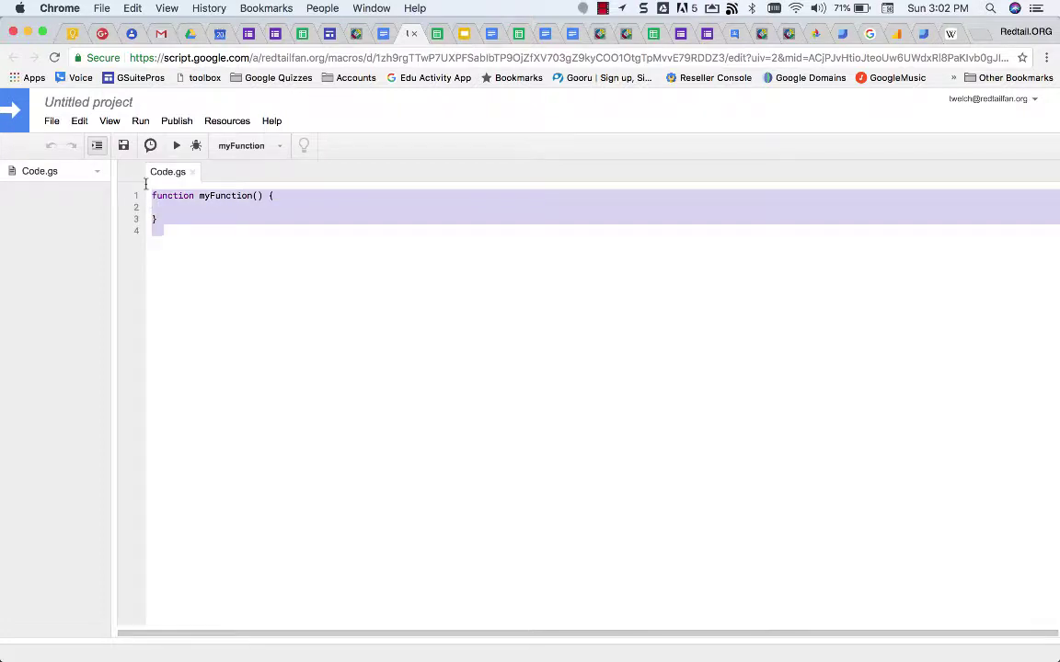
key("BackSpace")
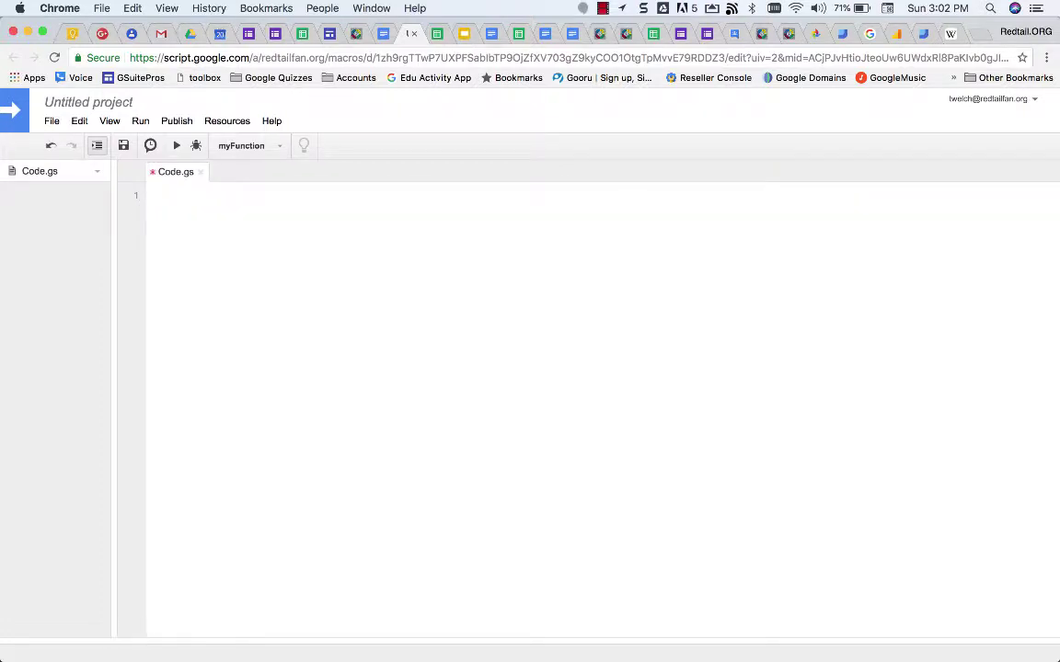
key("ctrl+v")
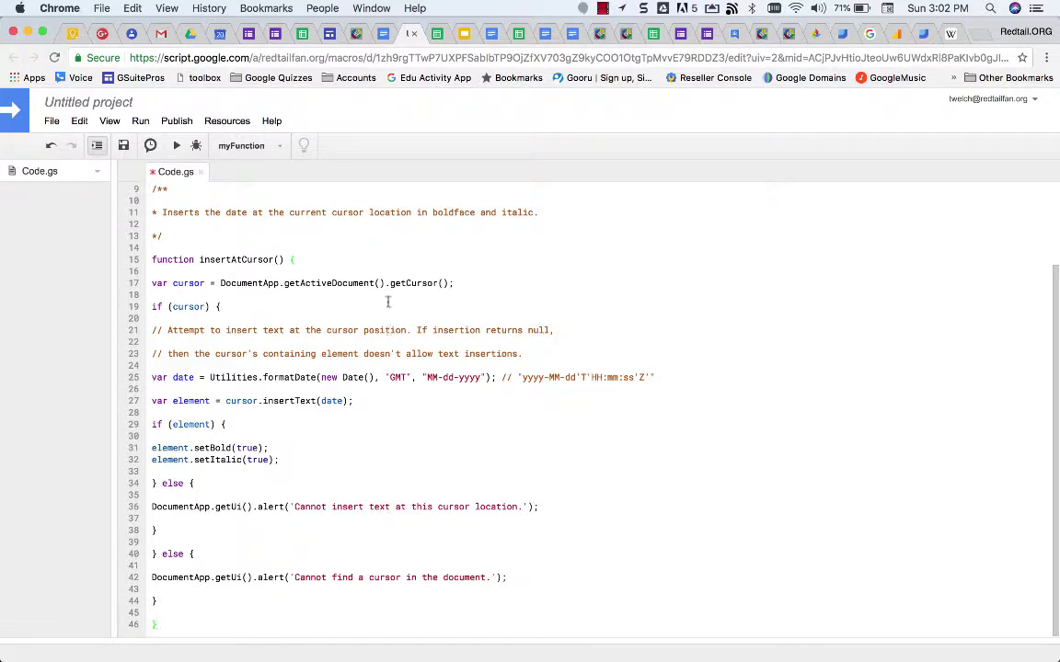
Step: Rename the script project to Autodate and save it
left_click(57, 103)
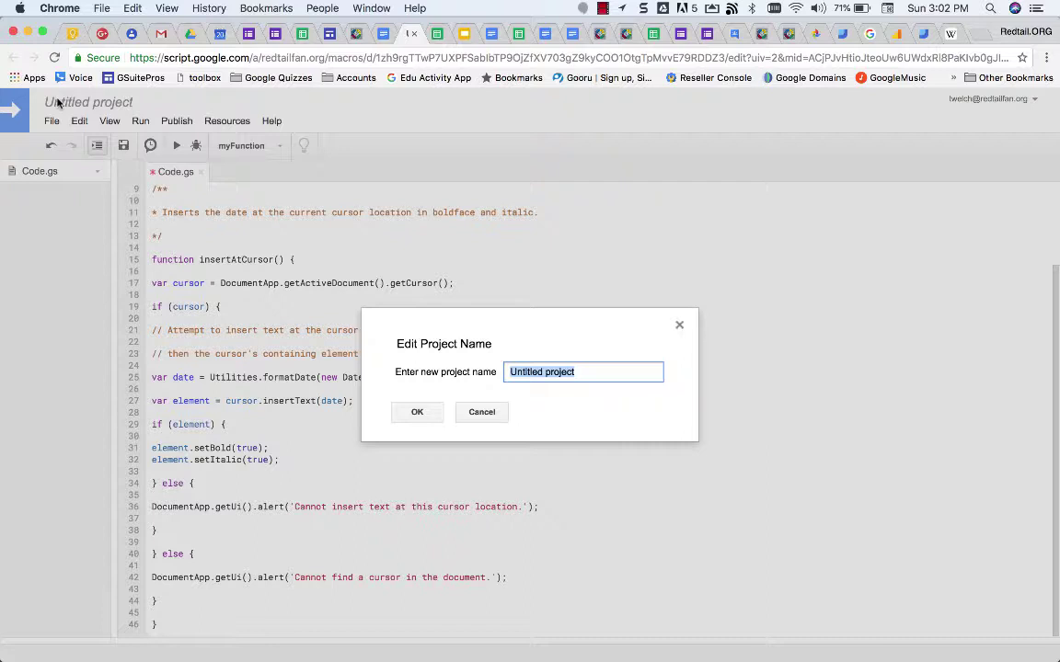
type("Autodate")
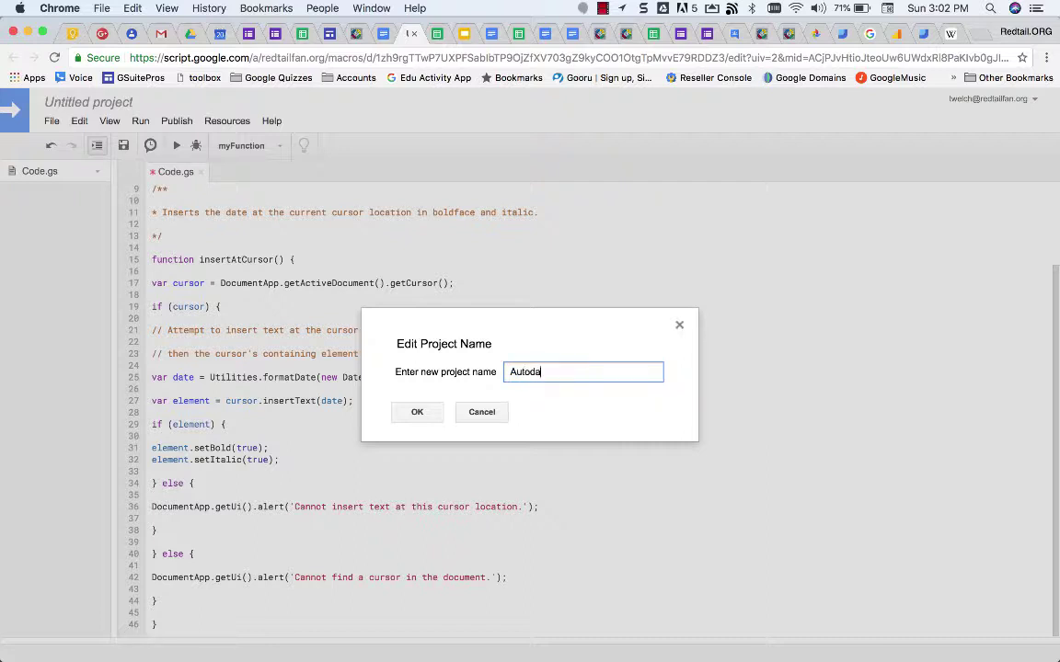
left_click(416, 411)
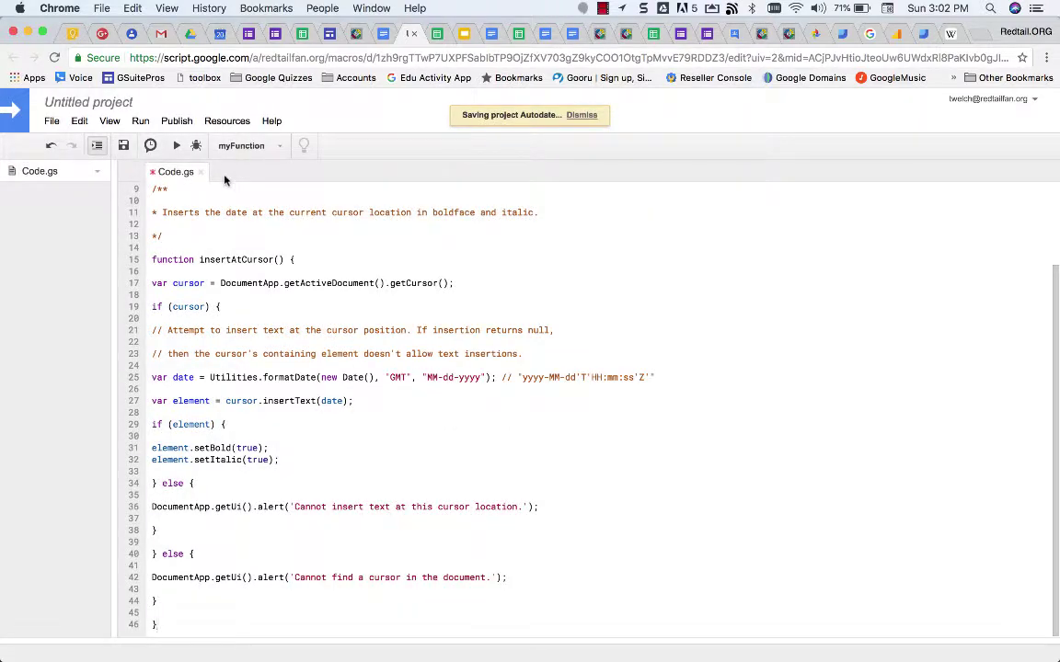
left_click(122, 147)
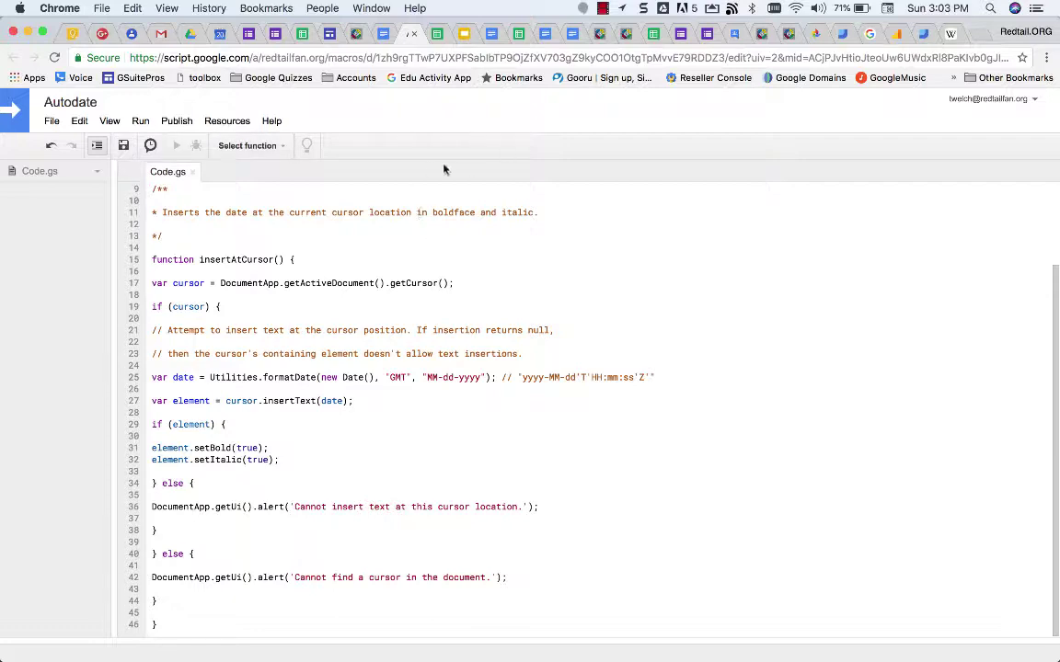
Step: Reload the announcement document and place the cursor after the Announcements heading
left_click(384, 34)
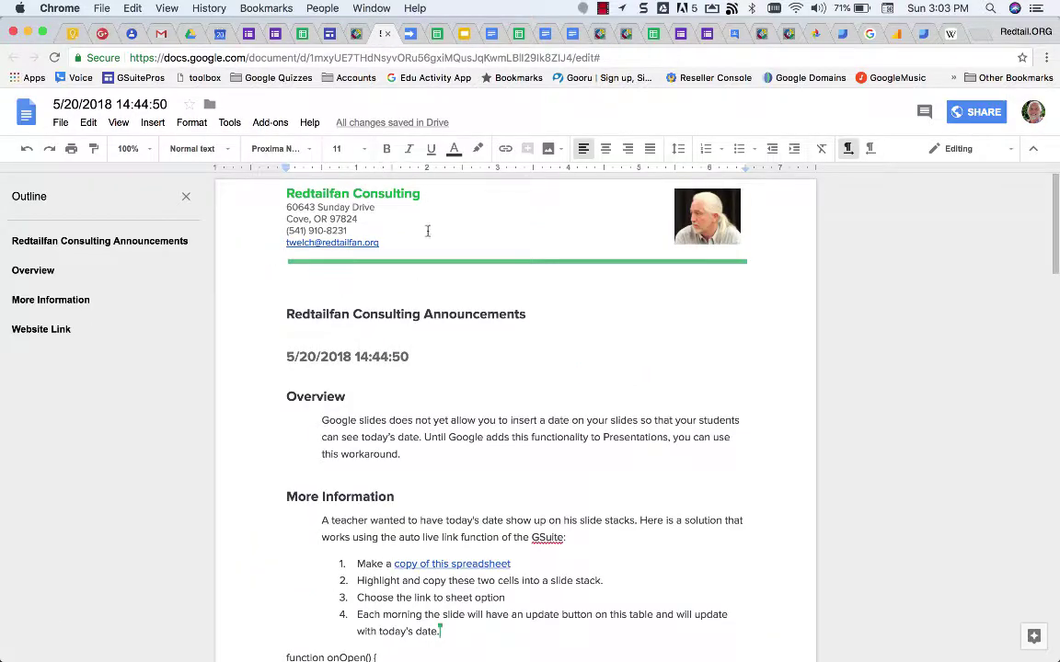
left_click(54, 58)
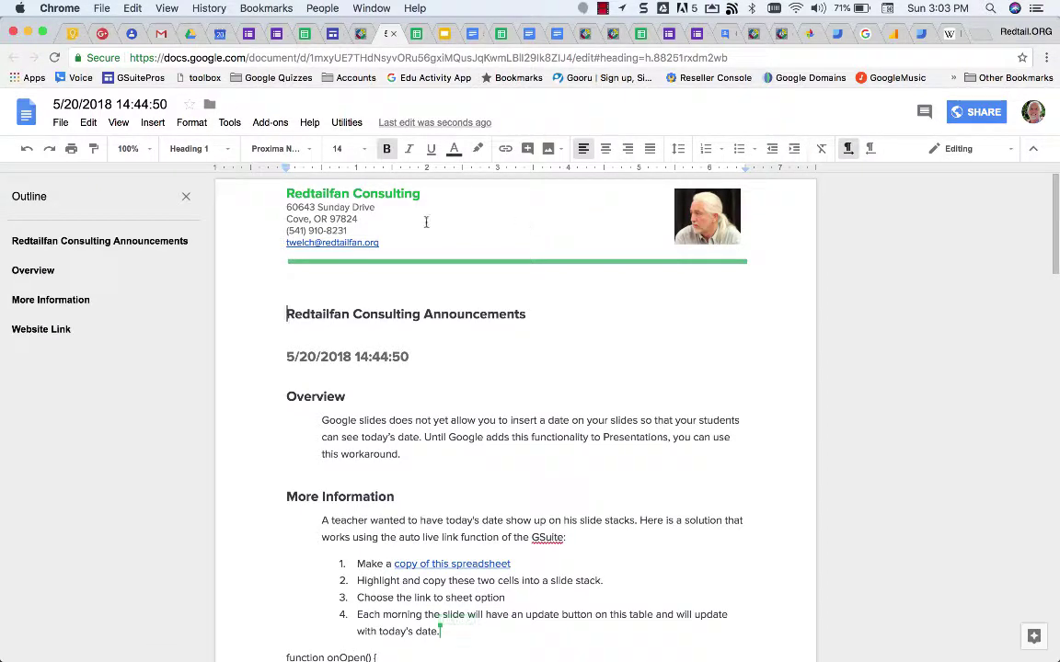
left_click(345, 122)
left_click(490, 303)
Step: Run Utilities > Insert Date, authorizing the script with the account so 05-20-2018 is inserted
left_click(340, 124)
left_click(368, 148)
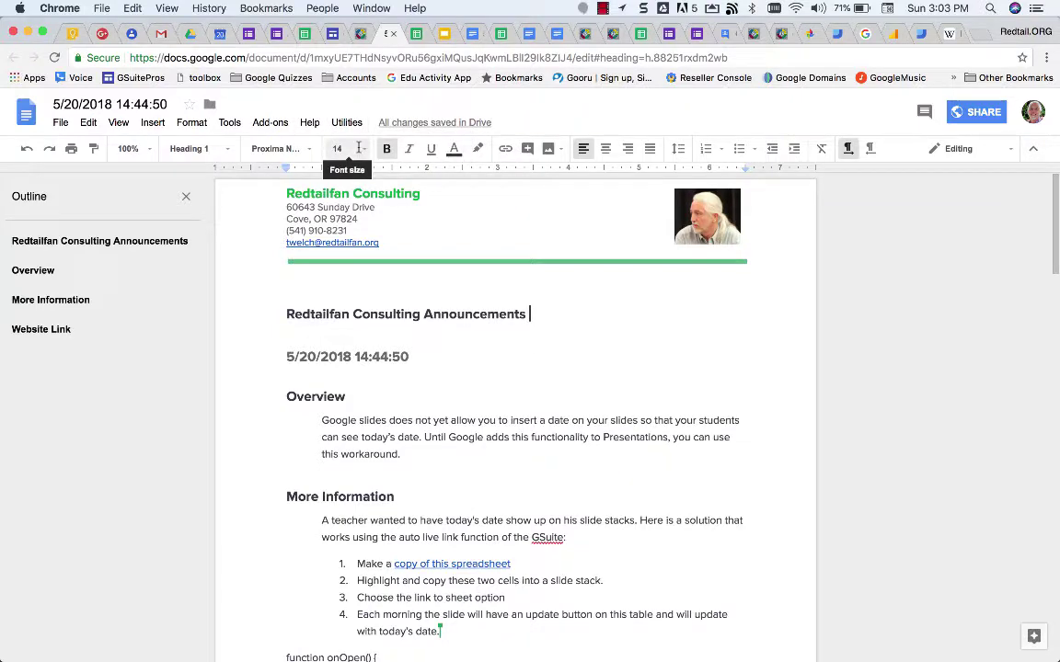
left_click(421, 412)
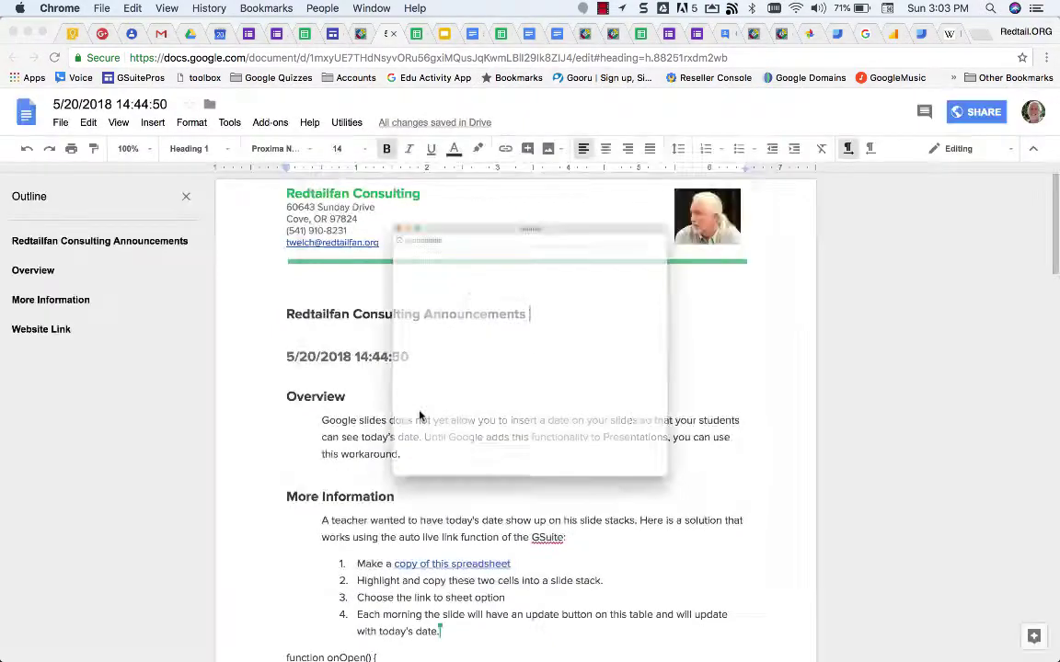
left_click(525, 332)
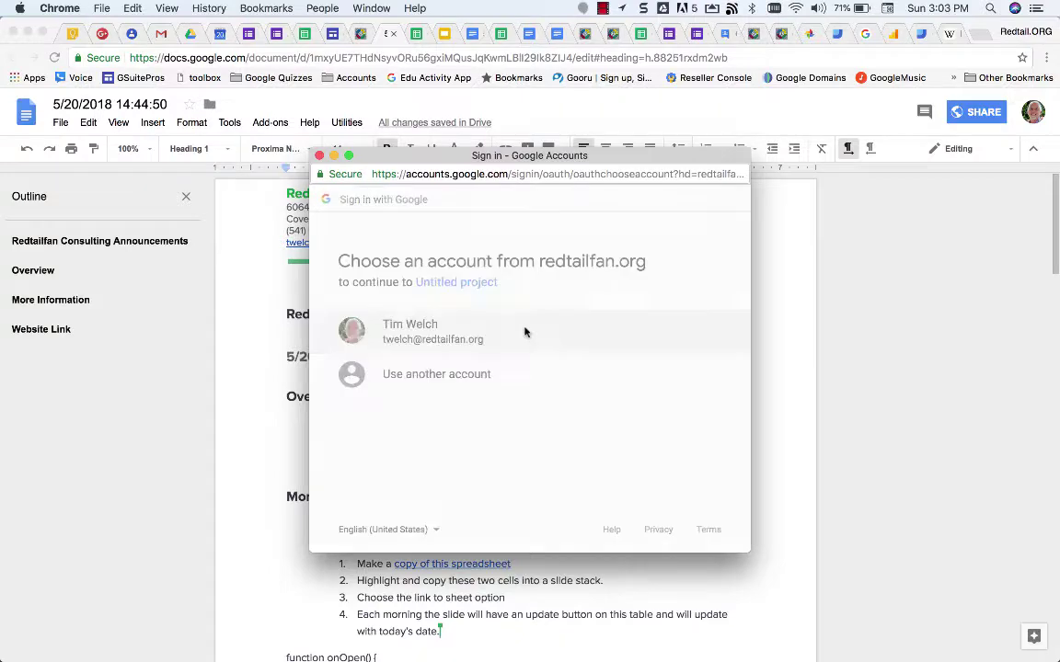
left_click(685, 515)
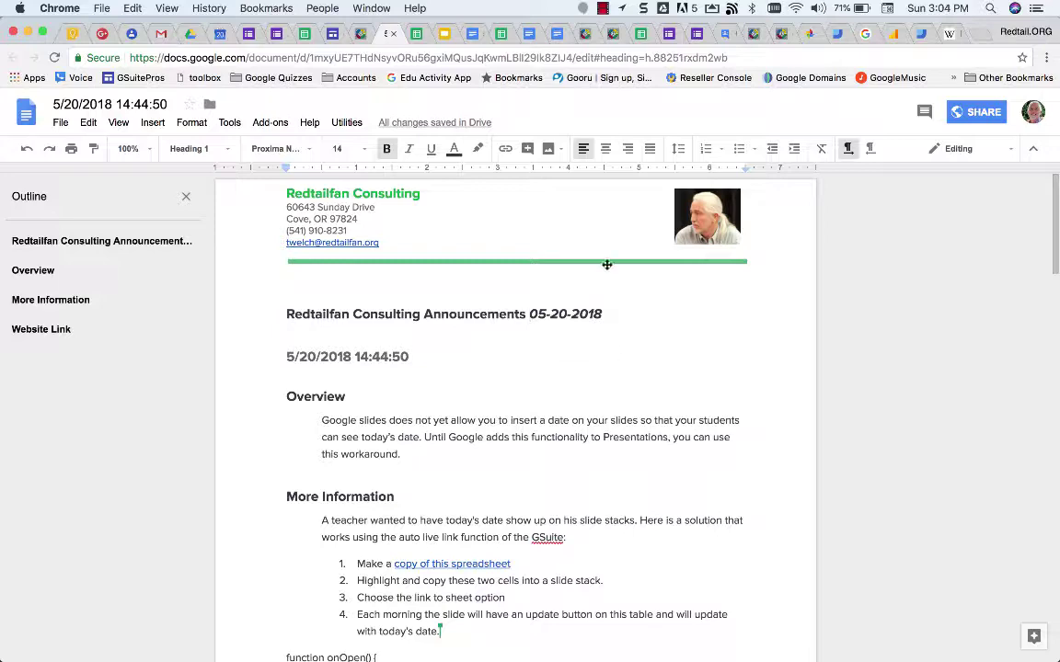
Step: Copy the Today's Date cells A1:A2 from the Copy of Today spreadsheet
scroll(509, 432, "down", 3)
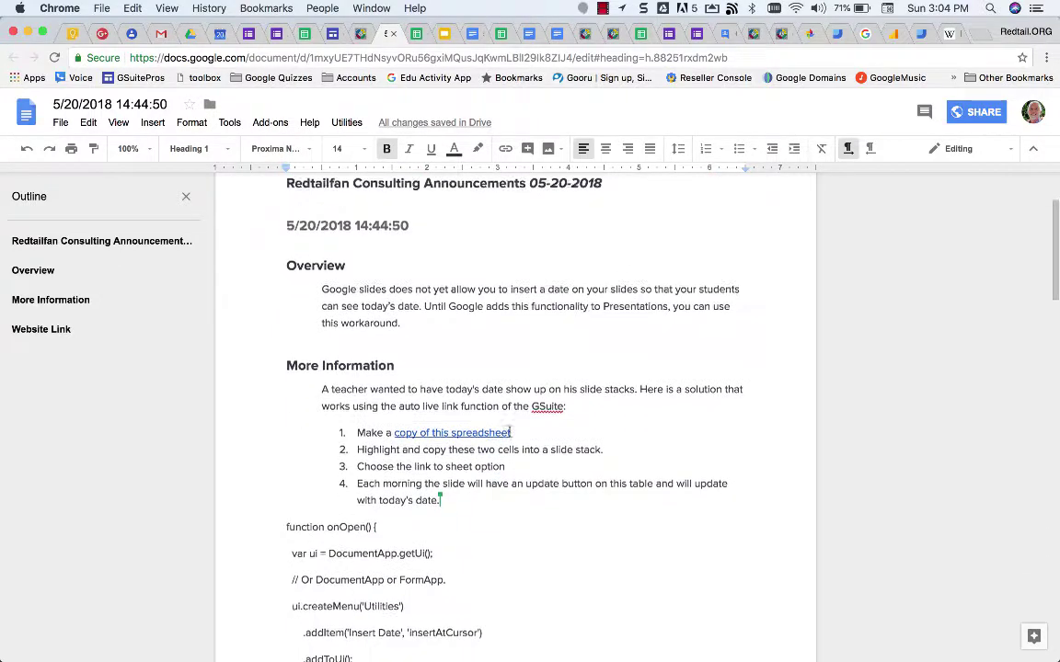
scroll(433, 338, "down", 2)
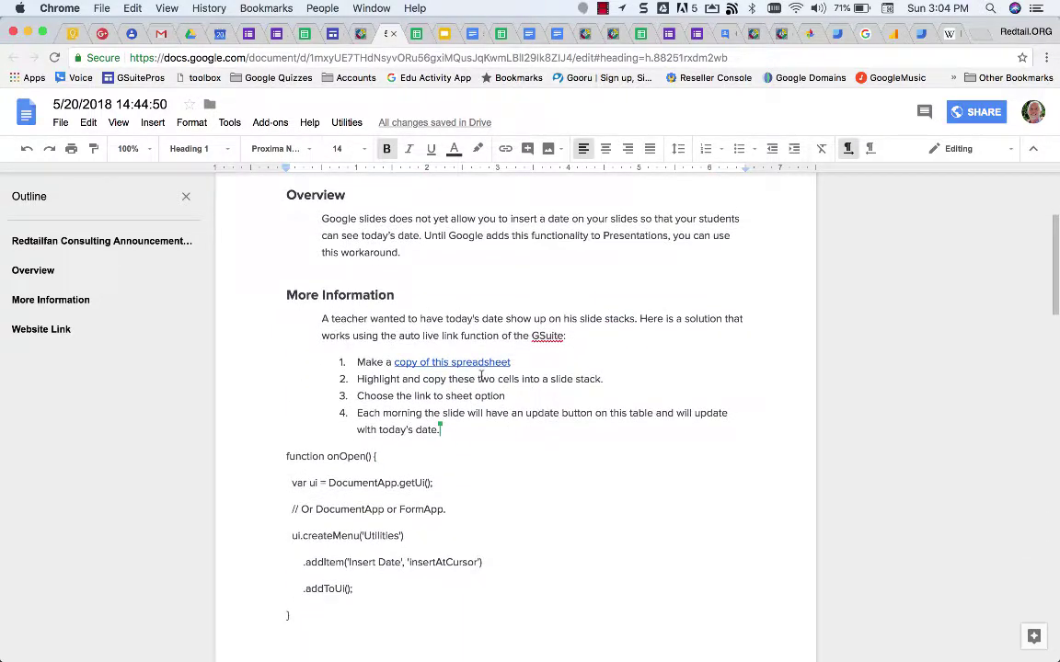
left_click(419, 35)
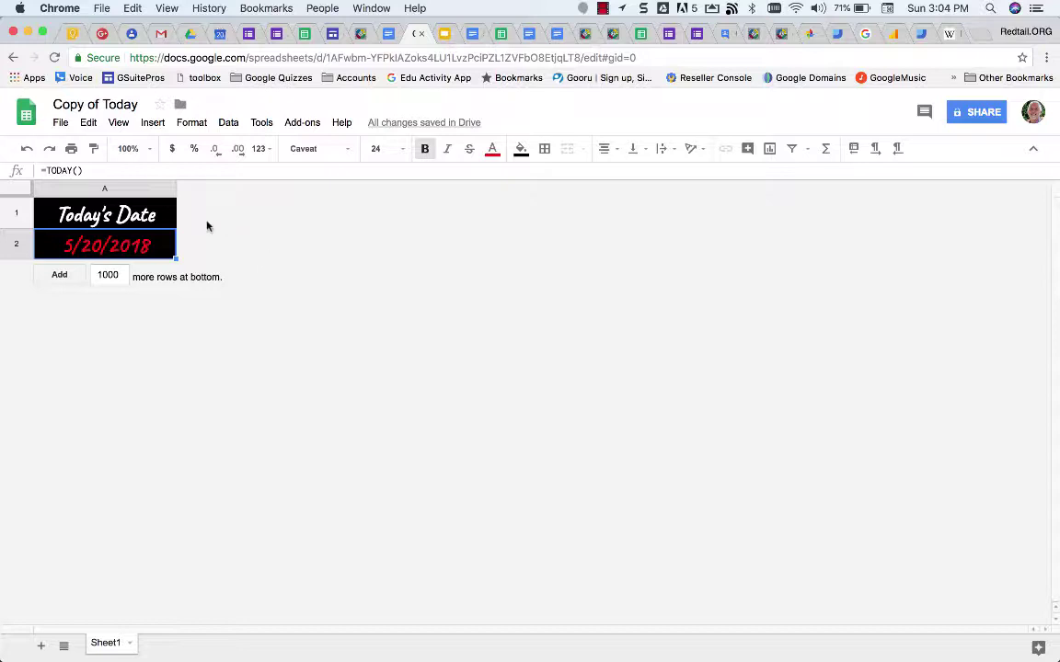
left_click_drag(147, 219, 143, 245)
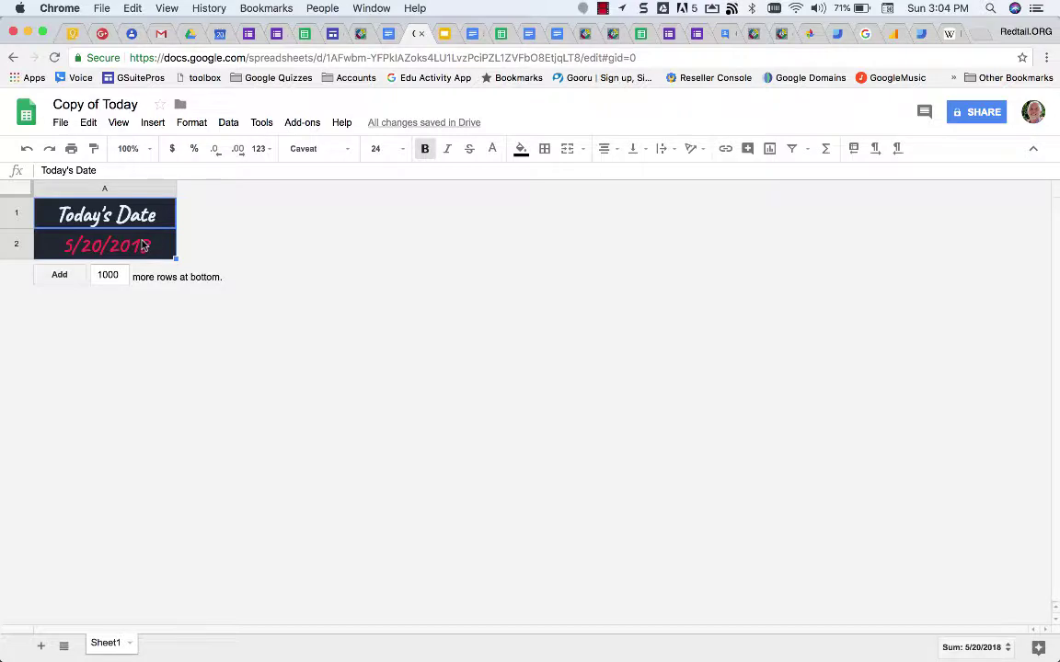
key("ctrl+c")
Step: Paste the date cells on a new line below the 5/20/2018 14:44:50 heading, linked to the spreadsheet
left_click(386, 34)
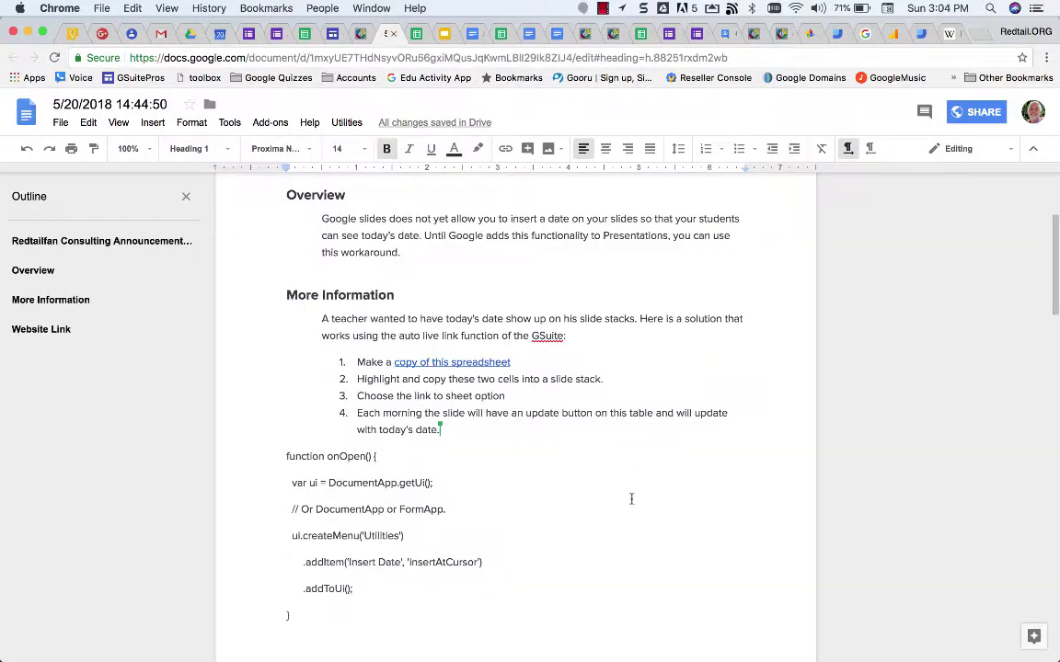
scroll(530, 515, "up", 3)
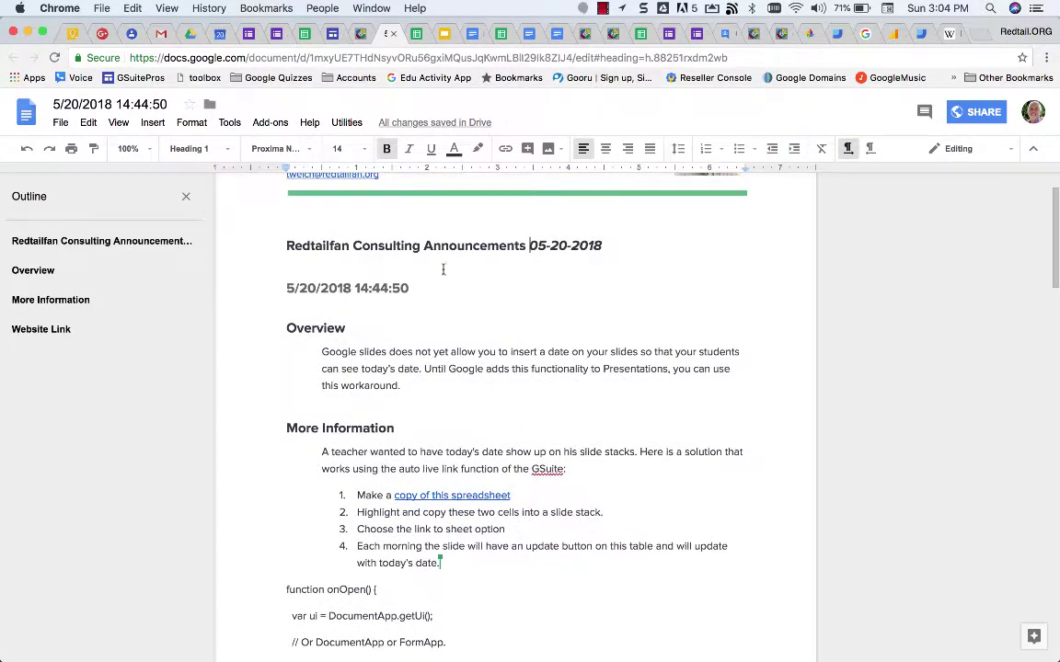
left_click(414, 288)
key("Return")
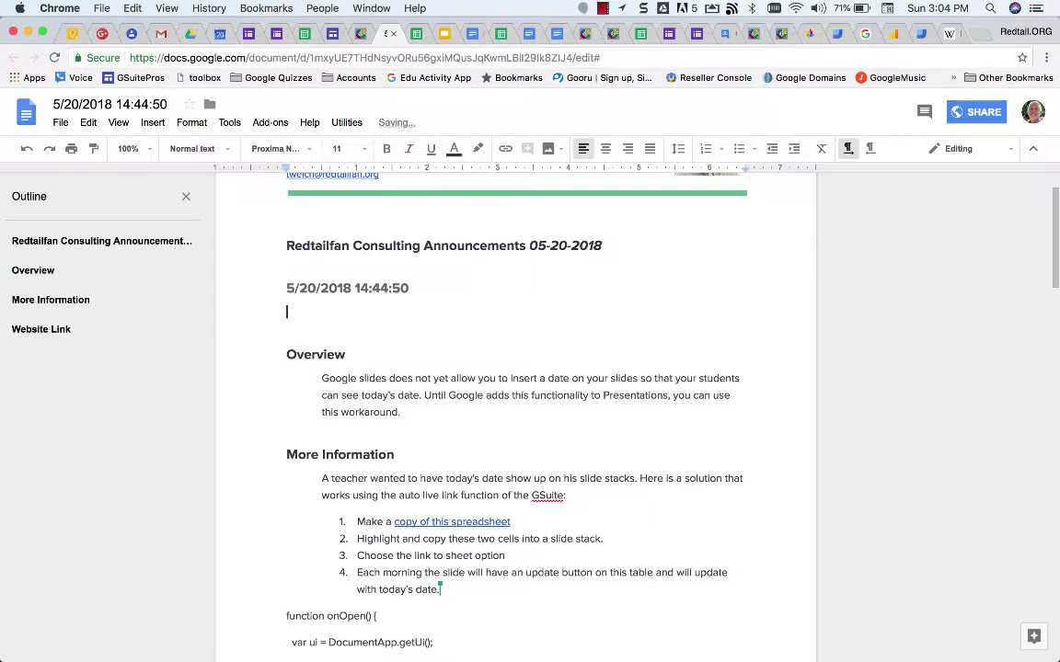
key("ctrl+v")
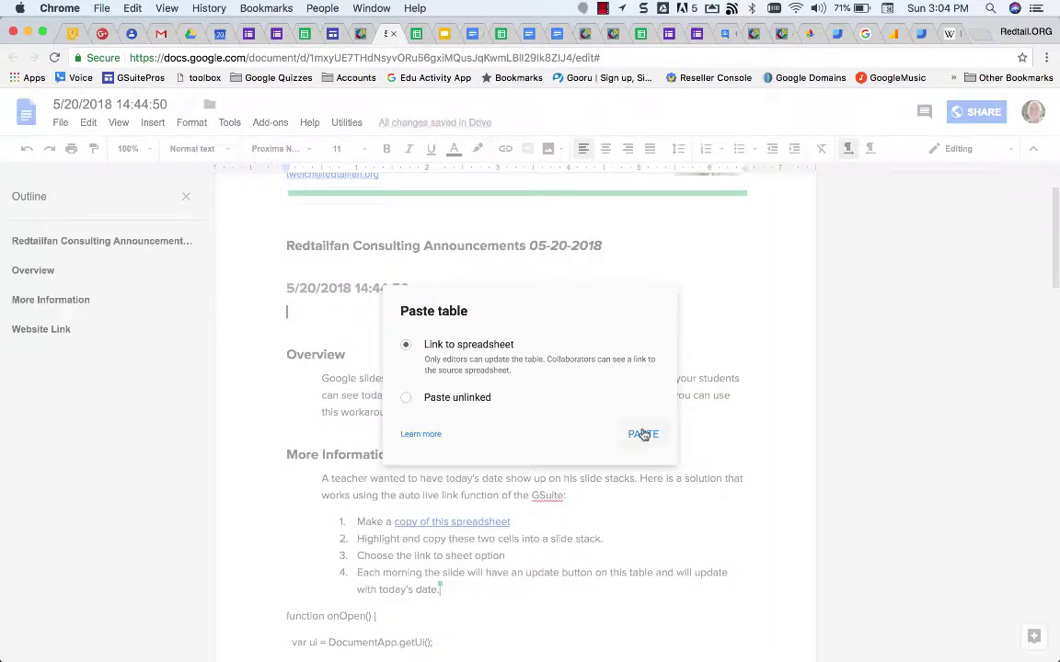
left_click(641, 432)
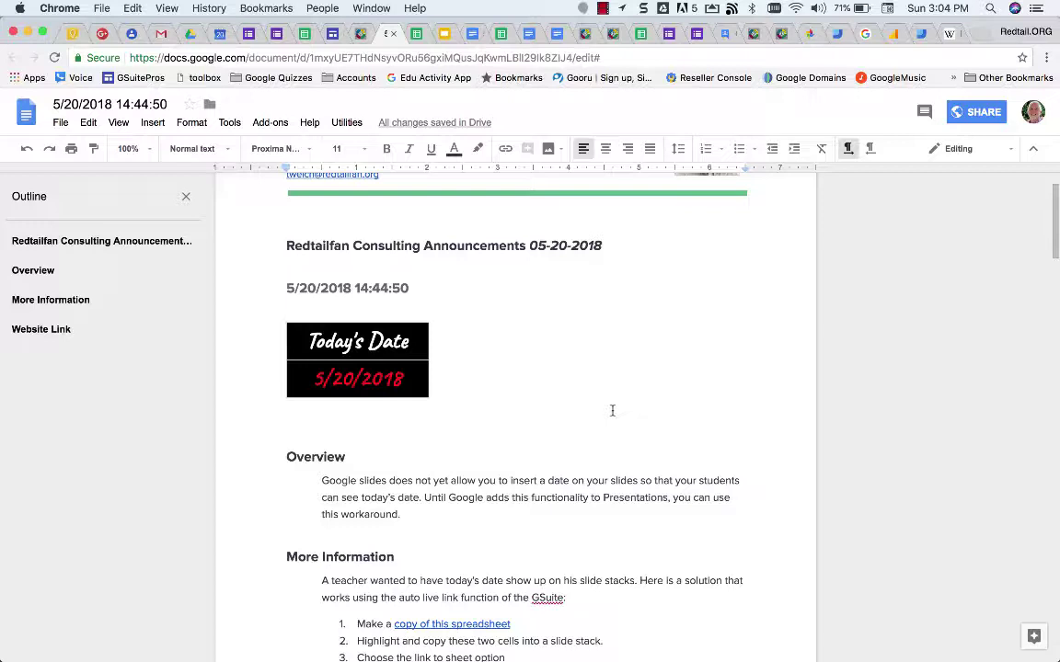
left_click(445, 34)
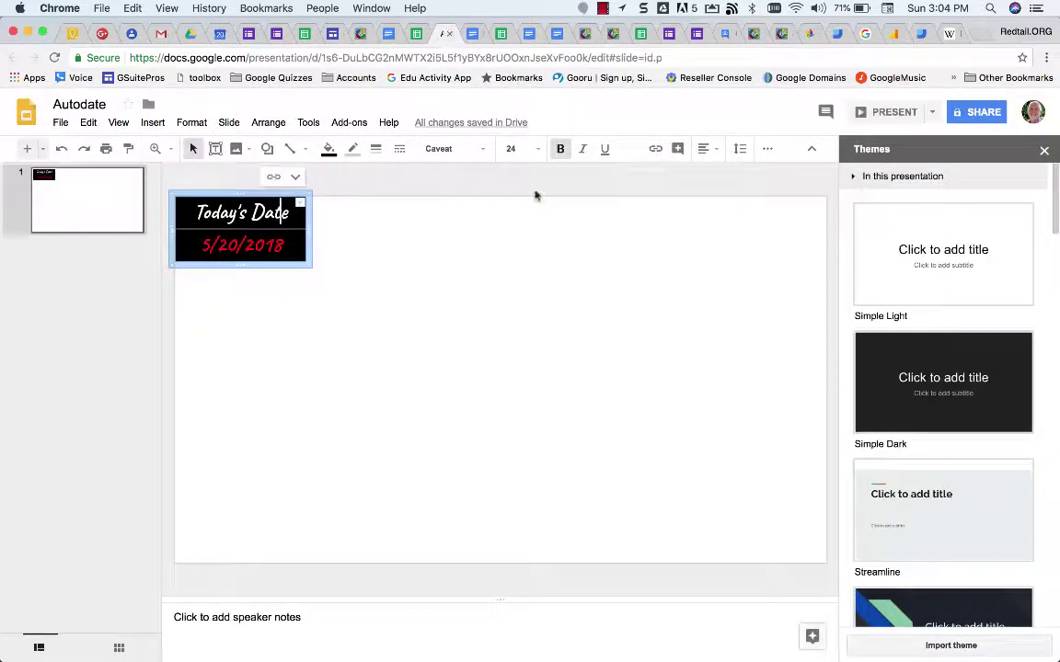